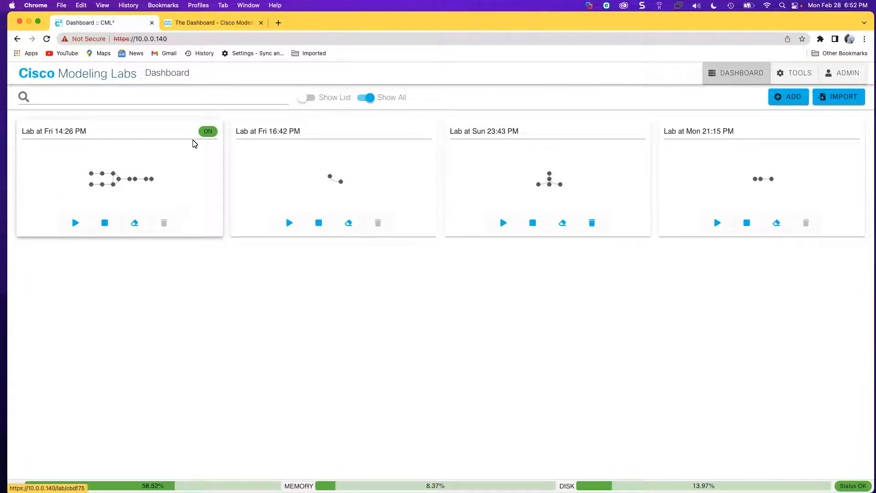
Open the 'Lab at Fri 14:26 PM' lab and switch the screen annotator to freehand drawing.
left_click(69, 156)
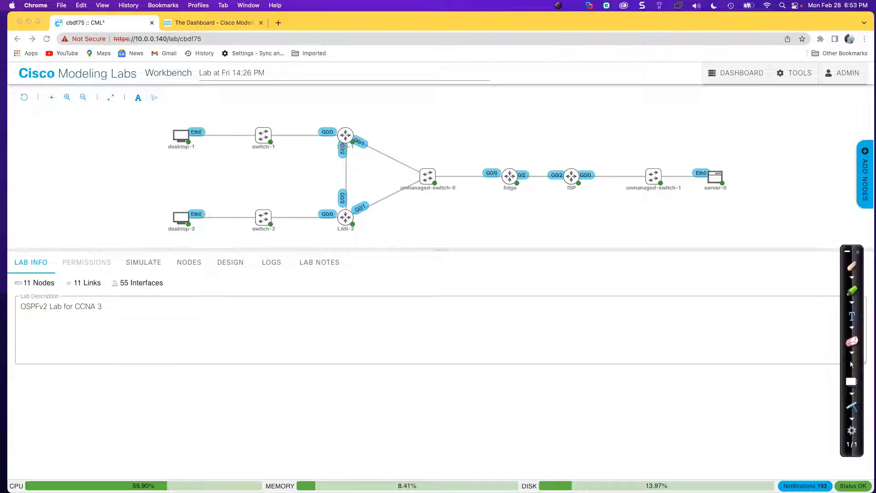
left_click(852, 266)
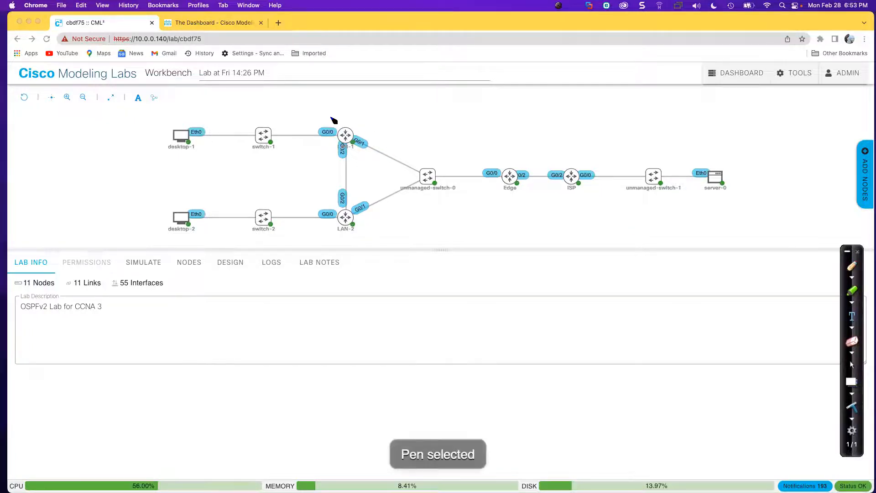
mouse_move(302, 106)
left_mouse_down()
mouse_move(483, 116)
mouse_move(513, 126)
mouse_move(516, 155)
left_mouse_up()
mouse_move(507, 202)
left_mouse_down()
mouse_move(501, 224)
mouse_move(436, 239)
mouse_move(312, 243)
left_mouse_up()
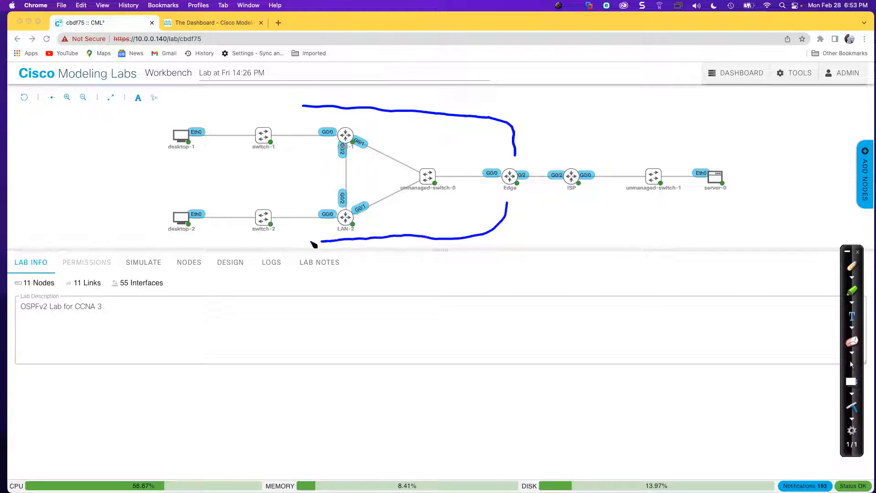
left_click_drag(352, 123, 358, 121)
left_click_drag(349, 208, 357, 205)
left_click_drag(491, 164, 498, 163)
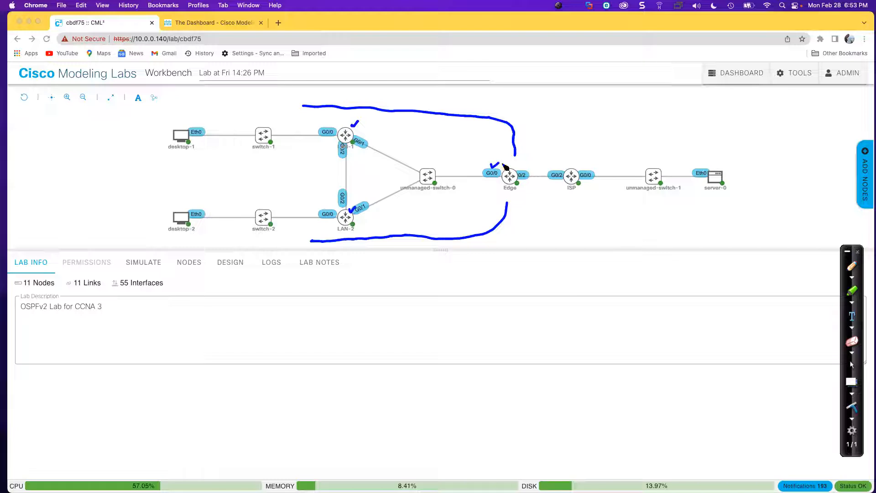
mouse_move(505, 194)
left_mouse_down()
mouse_move(546, 154)
mouse_move(554, 163)
left_mouse_up()
mouse_move(568, 194)
left_mouse_down()
mouse_move(565, 202)
mouse_move(523, 201)
mouse_move(538, 200)
left_mouse_up()
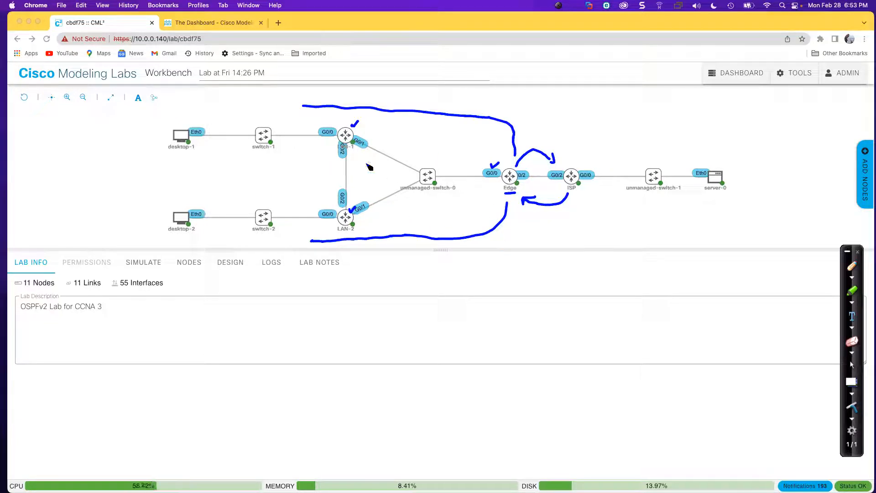
left_click_drag(175, 155, 187, 154)
left_click_drag(176, 236, 185, 234)
left_click_drag(708, 195, 724, 197)
left_click_drag(256, 153, 270, 154)
left_click_drag(252, 237, 274, 237)
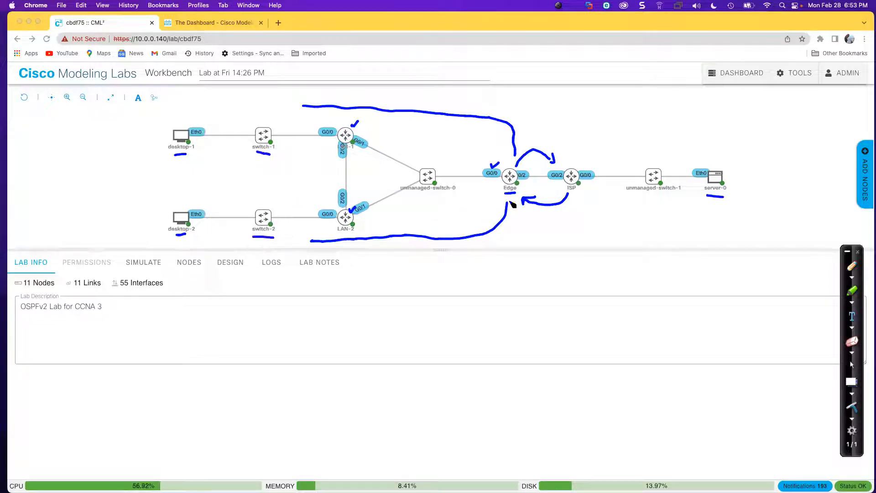
left_click_drag(417, 192, 439, 192)
left_click_drag(640, 199, 669, 200)
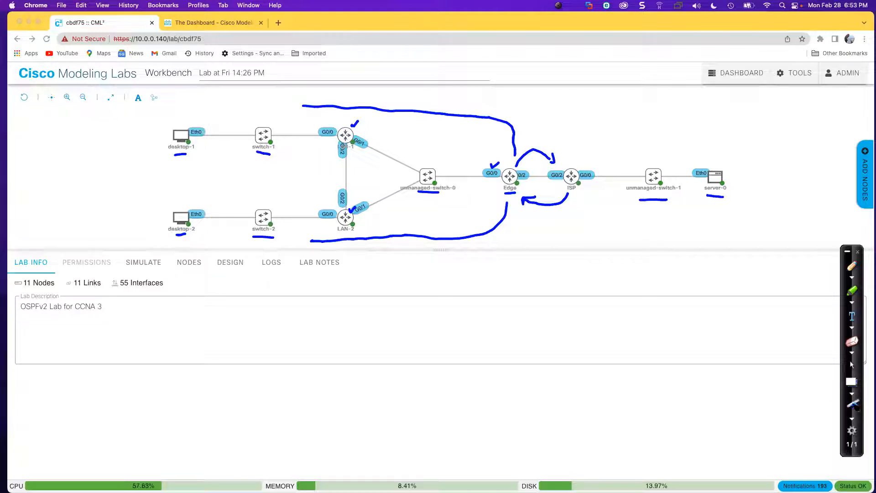
left_click(853, 405)
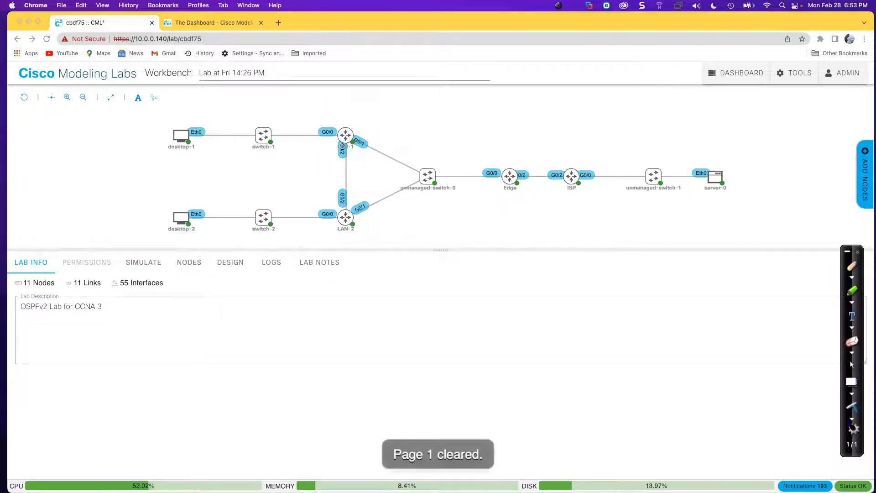
Accept moving annotations to this screen, reopen 'Lab at Fri 14:26 PM' and list its nodes.
mouse_move(848, 456)
left_mouse_down()
mouse_move(869, 452)
mouse_move(659, 448)
mouse_move(875, 440)
left_mouse_up()
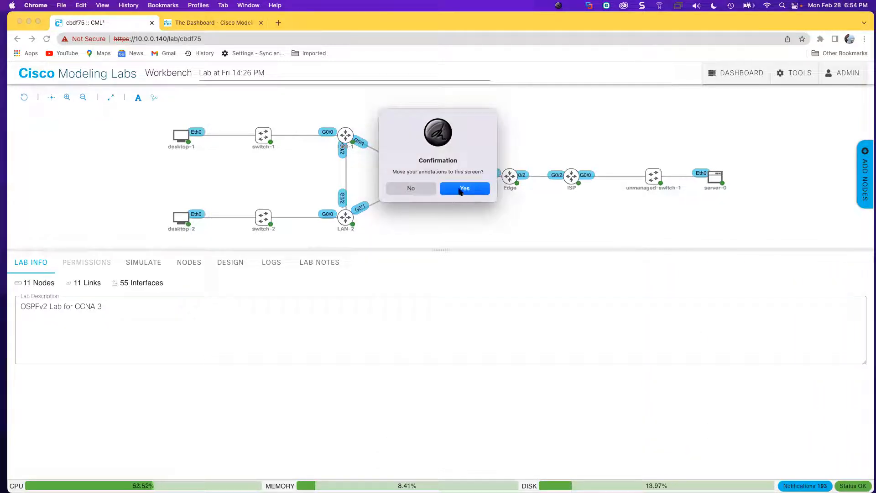
left_click(460, 190)
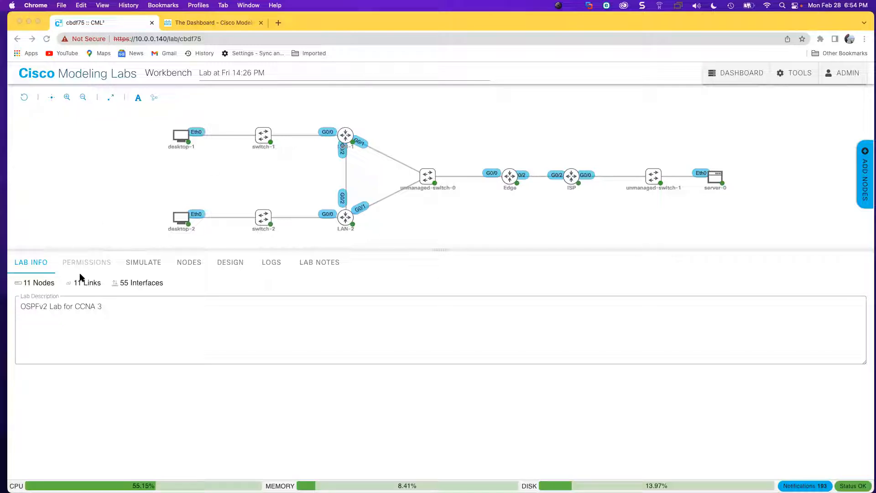
left_click(187, 269)
left_click(194, 263)
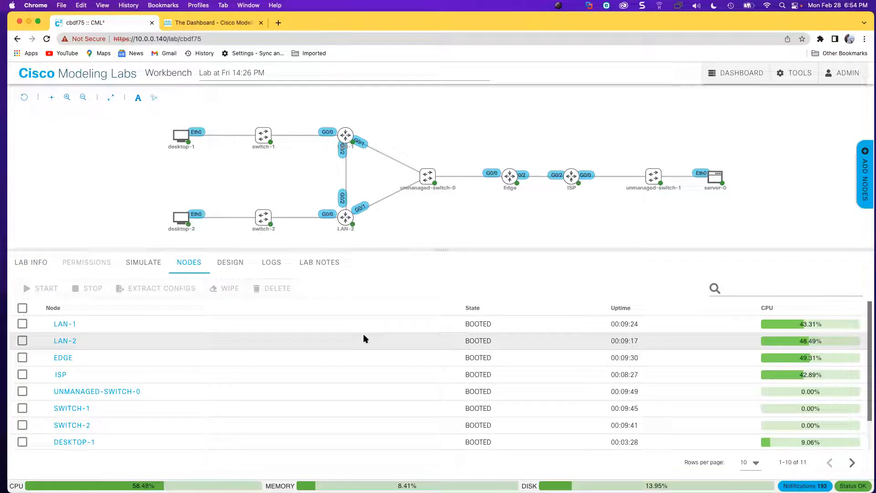
left_click(732, 76)
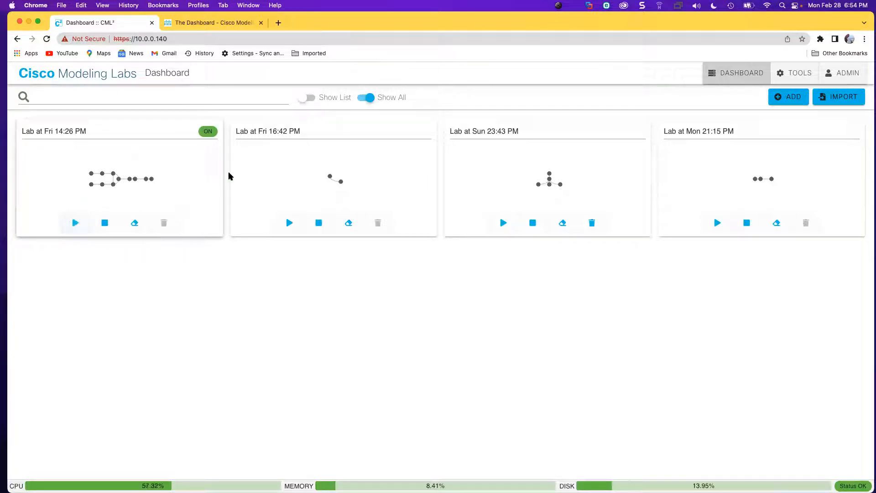
left_click(107, 159)
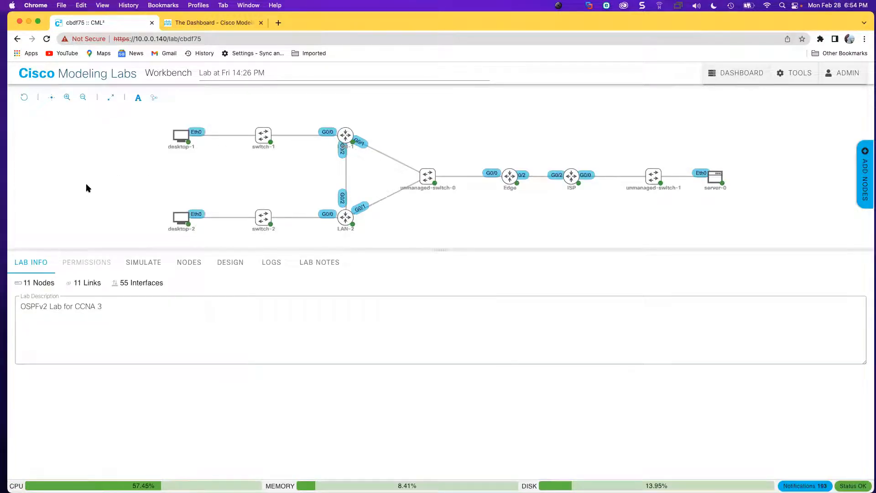
left_click(186, 267)
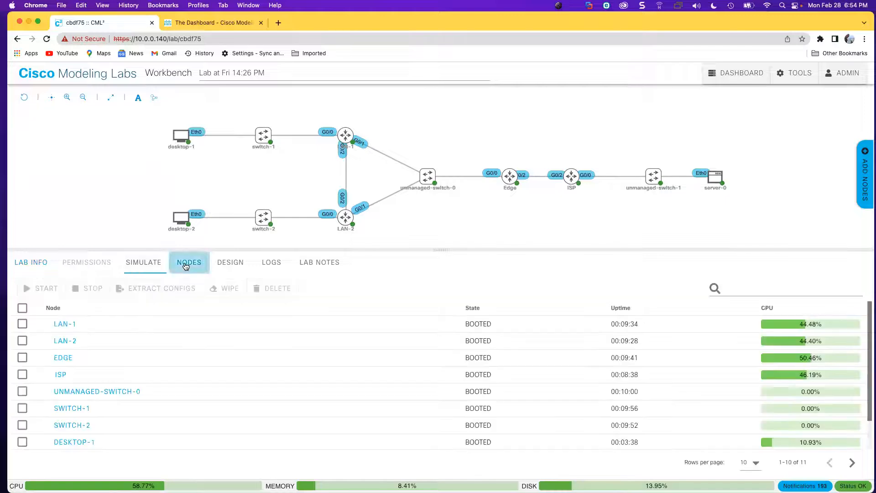
Toggle select-all on the nodes and set Rows per page to All to list all 11 nodes.
left_click(22, 309)
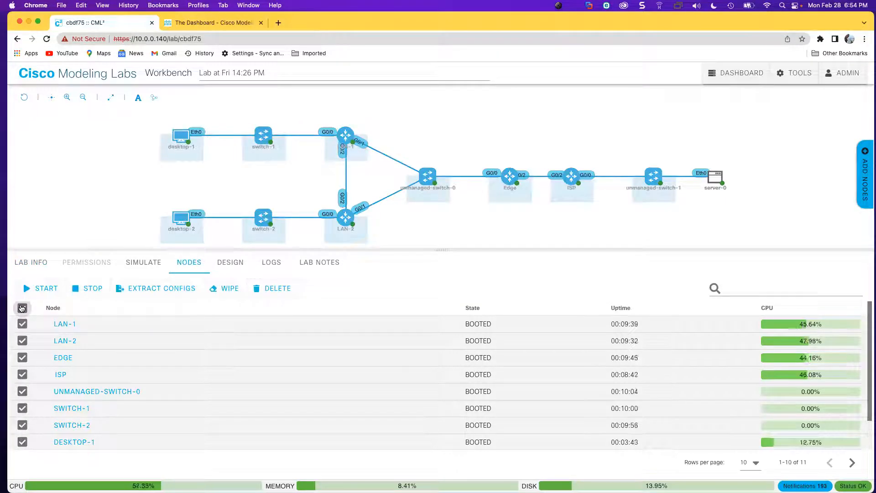
left_click(22, 308)
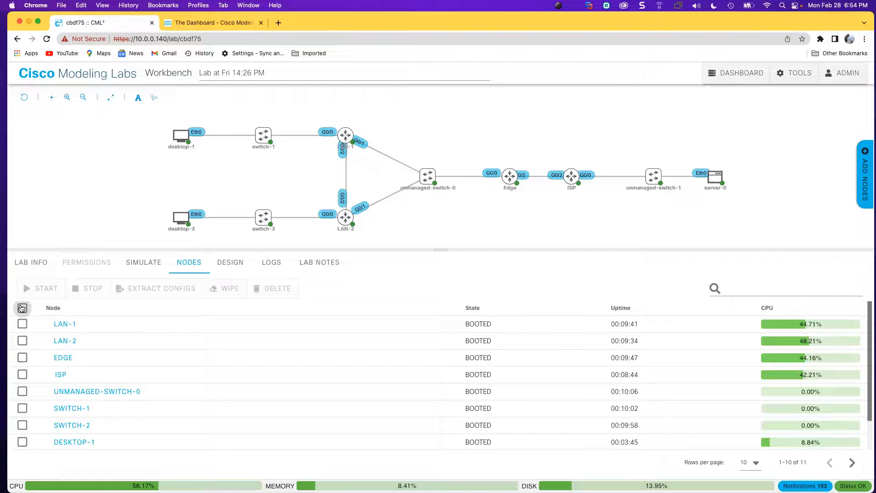
left_click(22, 308)
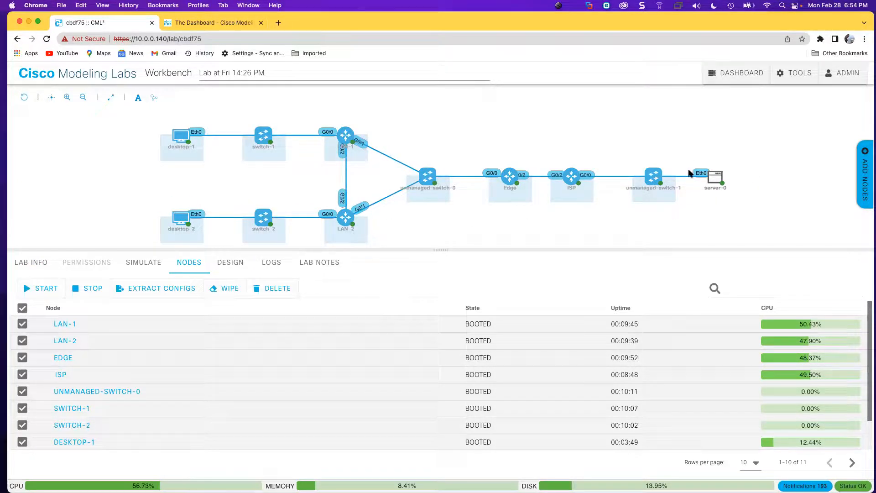
left_click(22, 309)
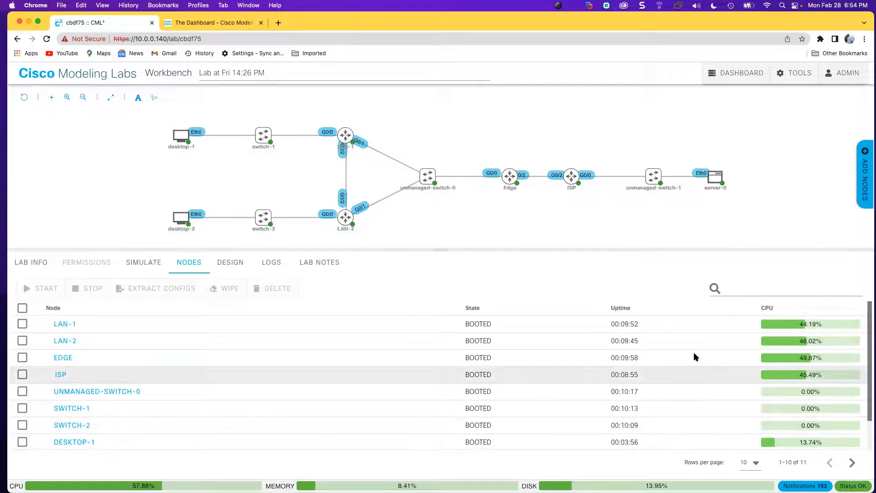
left_click_drag(445, 248, 437, 221)
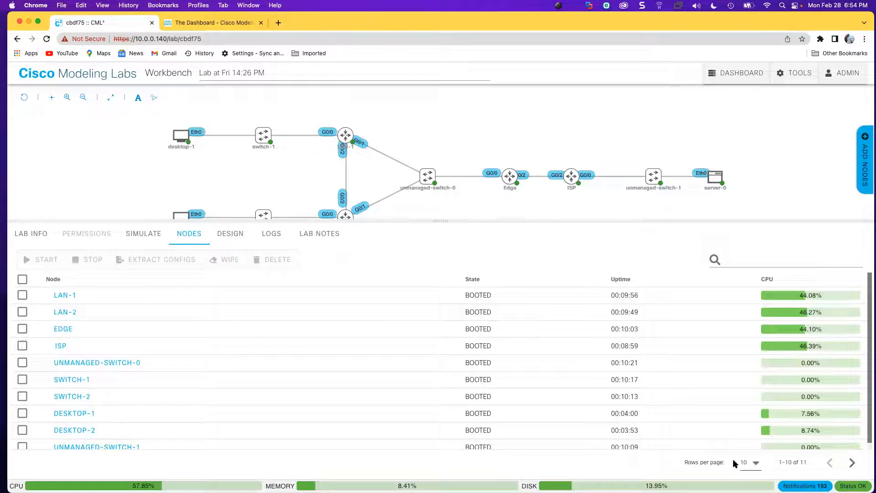
left_click(756, 463)
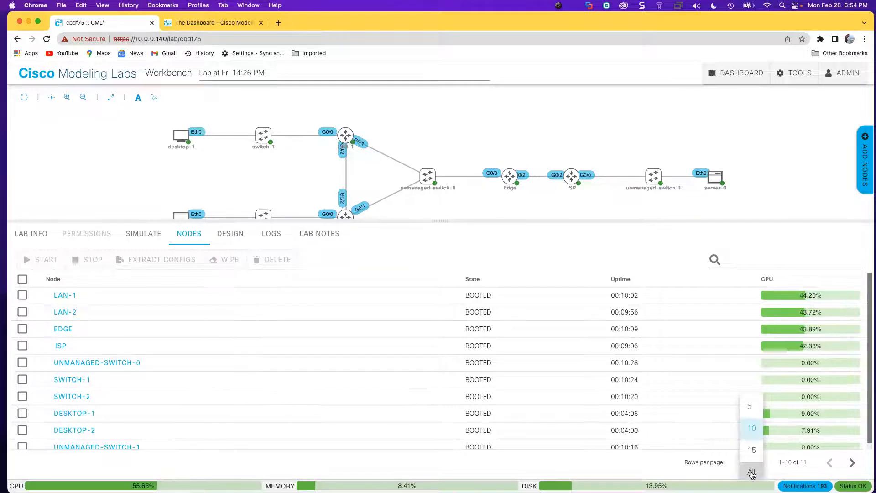
left_click(752, 474)
scroll(671, 382, "down", 1)
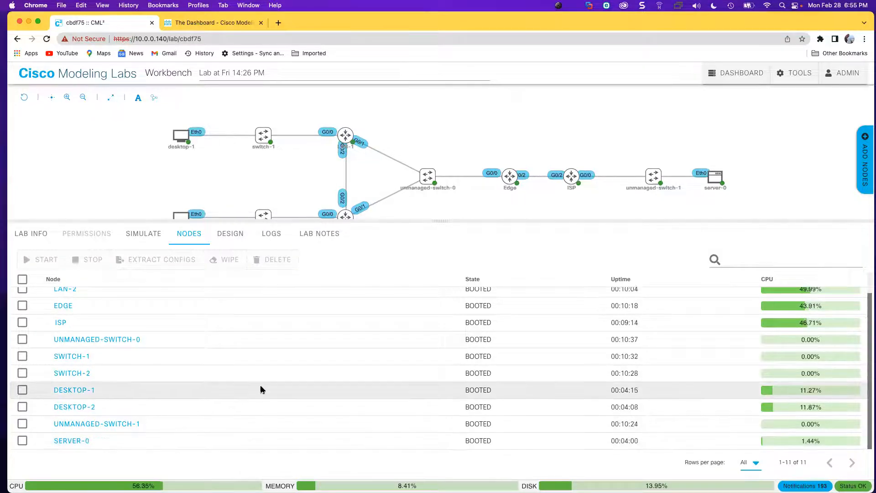
scroll(260, 388, "up", 1)
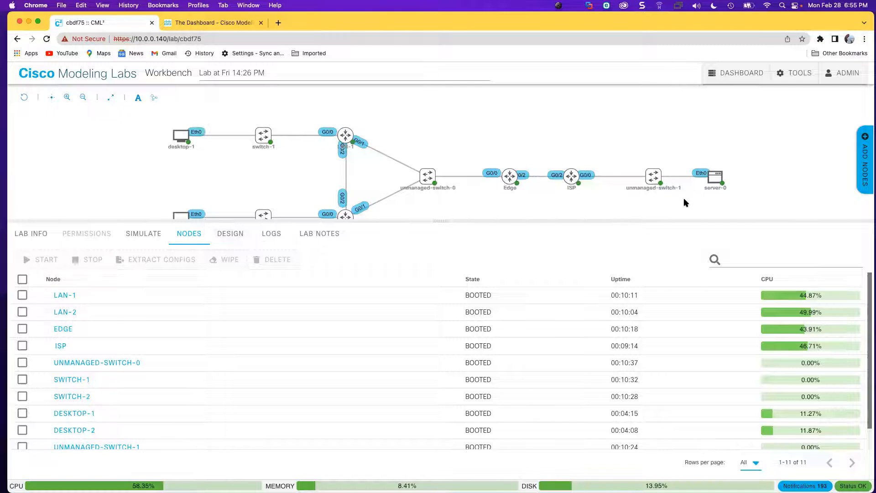
left_click_drag(440, 220, 442, 248)
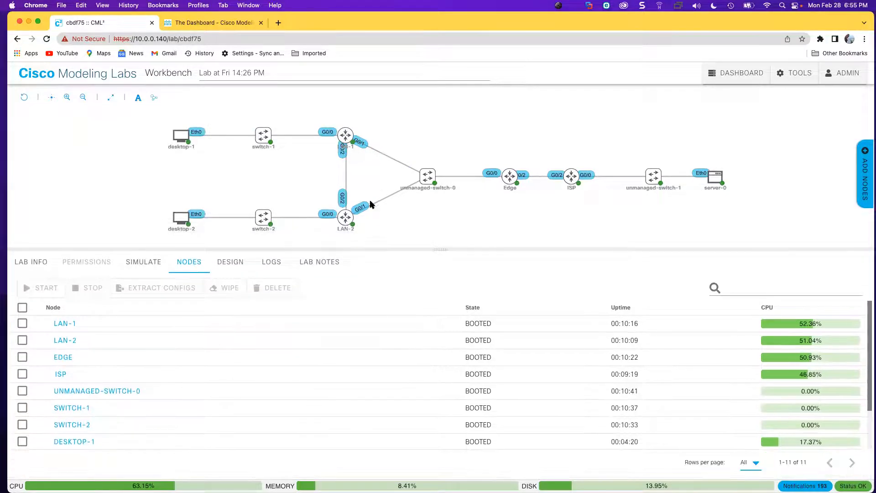
Inspect the LAN-2 and desktop-1 node actions, clear the selection and return to Lab Info.
left_click(345, 217)
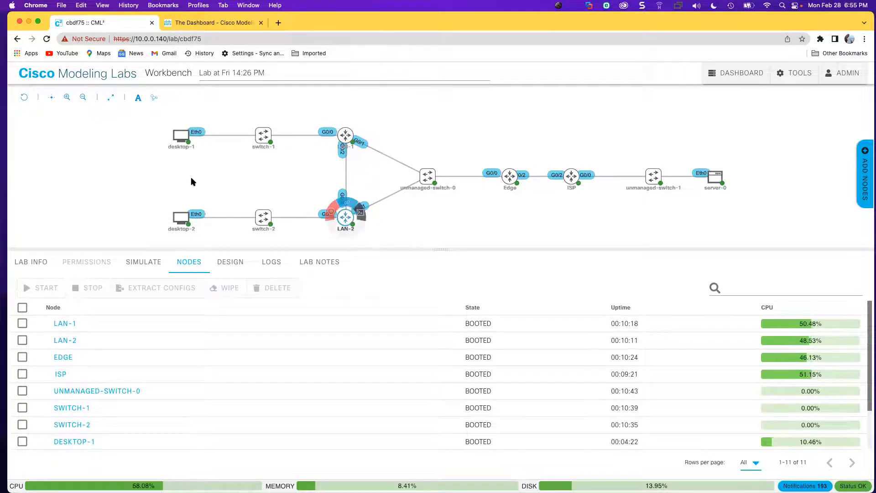
left_click(96, 164)
left_click(177, 139)
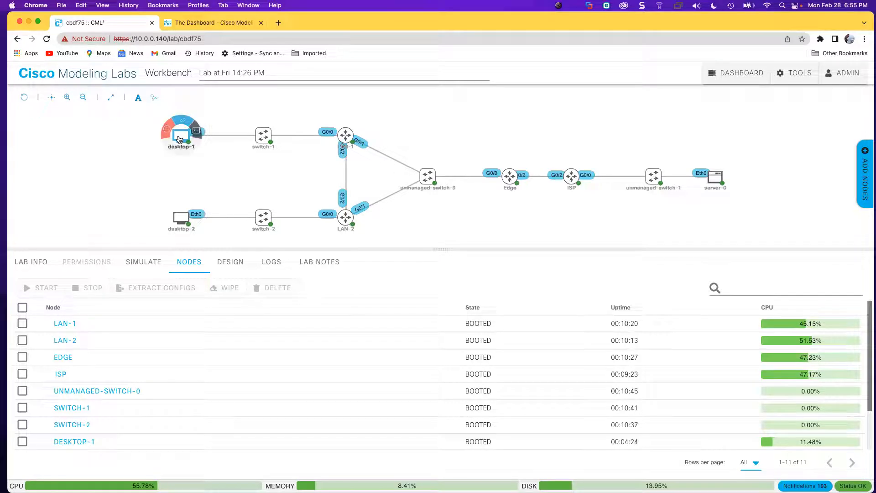
left_click(180, 139)
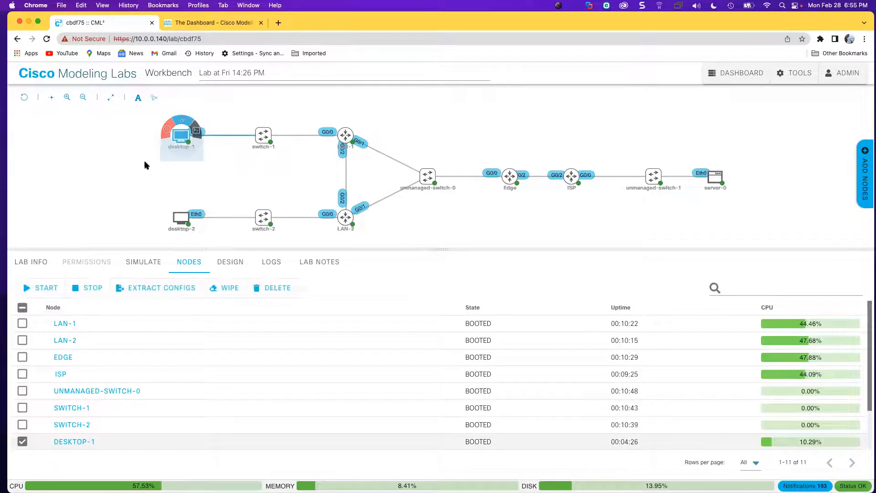
left_click(22, 308)
left_click(37, 243)
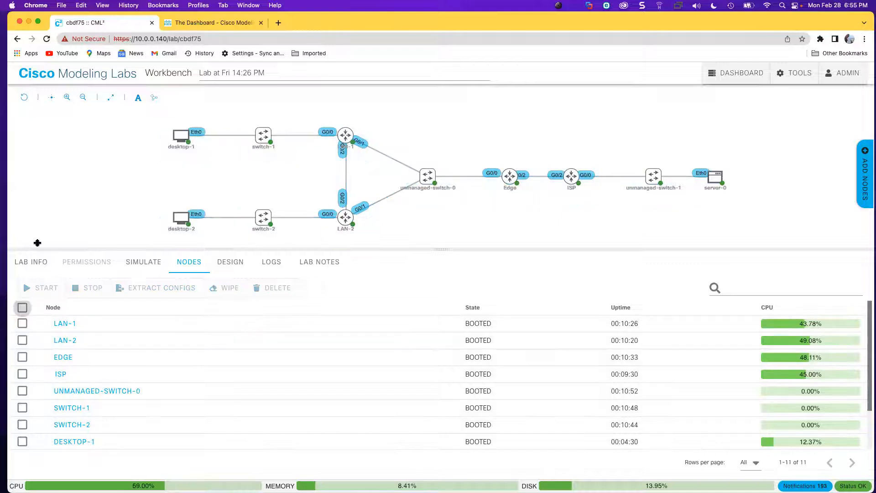
left_click(26, 257)
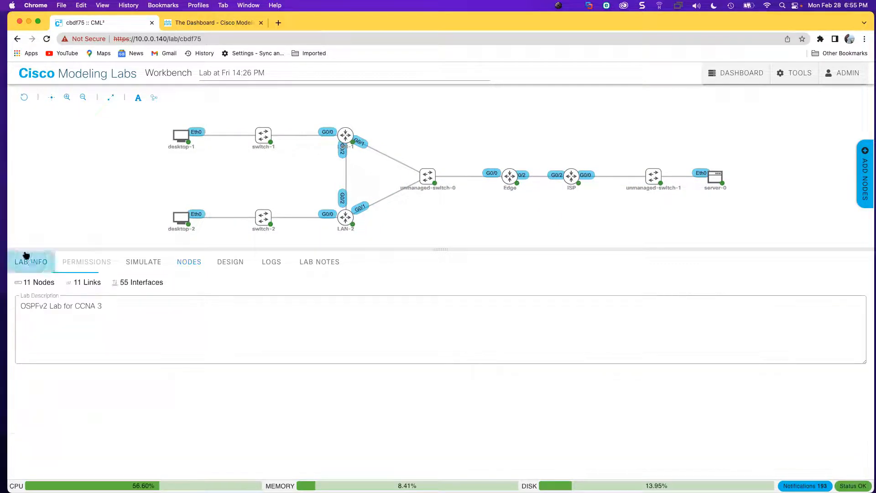
Read desktop-1's boot script, highlighting its address, gateway and 0.0.0.0/0 default route.
left_click(179, 135)
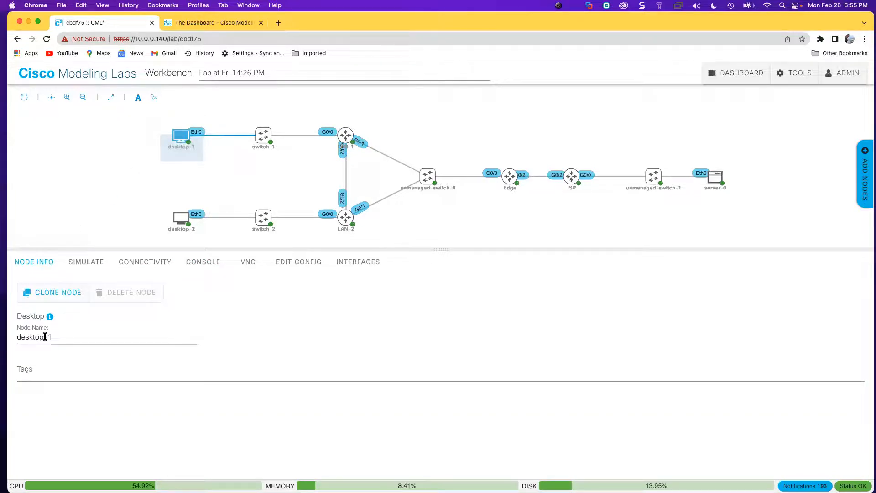
left_click(308, 262)
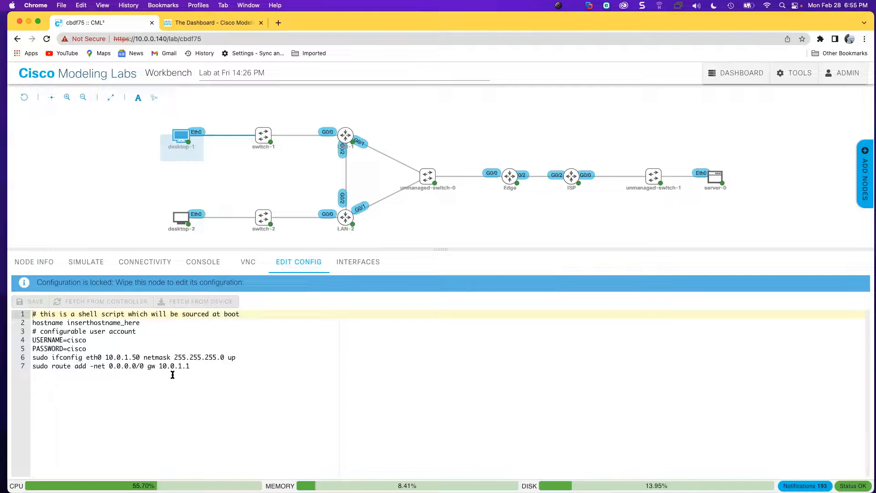
left_click_drag(191, 366, 30, 359)
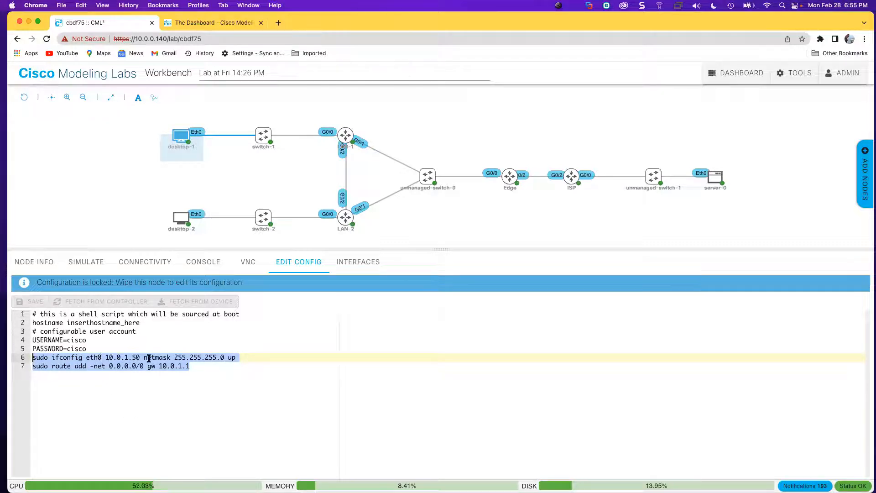
left_click(105, 367)
left_click_drag(106, 366, 147, 366)
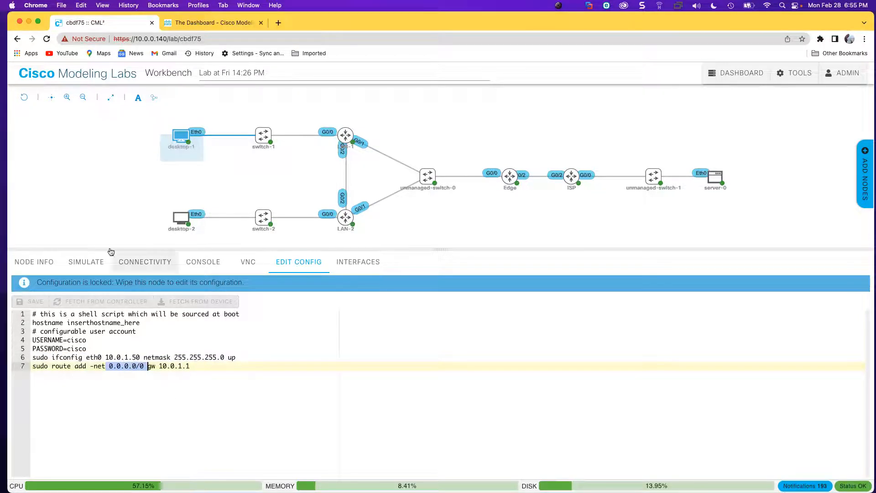
left_click(101, 194)
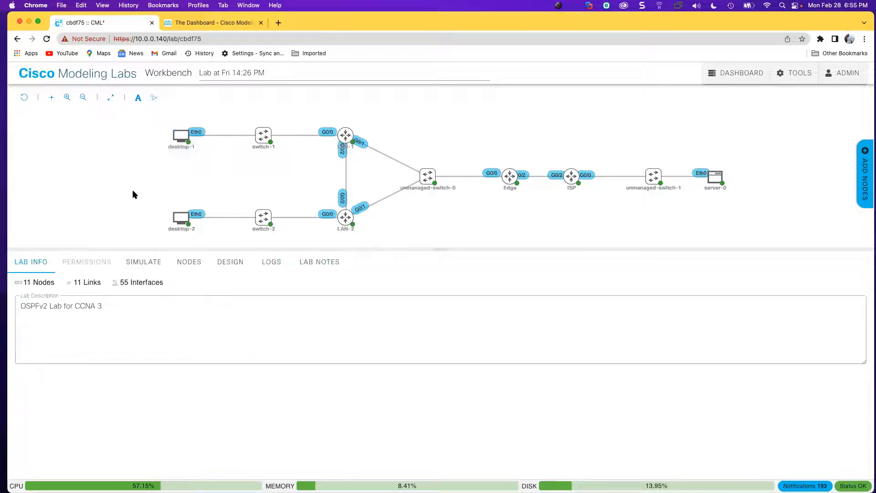
Review desktop-2's and server-0's boot configurations, then return to the lab overview.
left_click(183, 221)
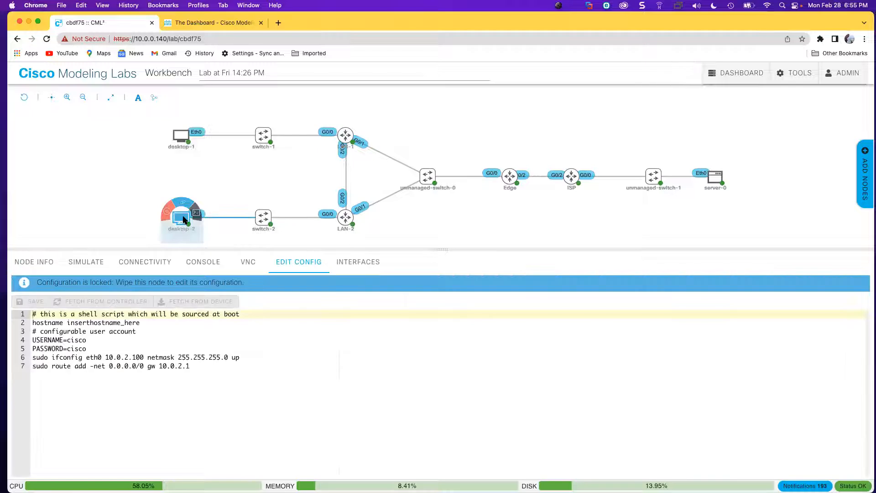
left_click(716, 178)
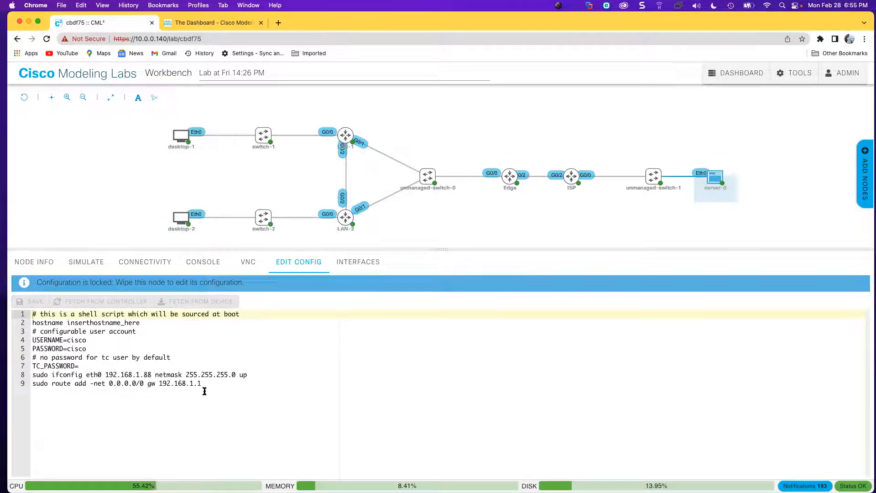
mouse_move(182, 135)
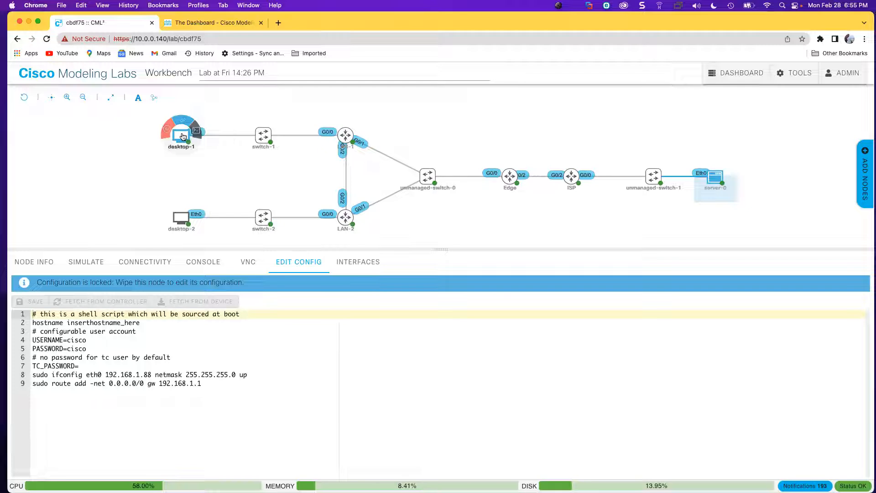
left_click(182, 136)
left_click(122, 156)
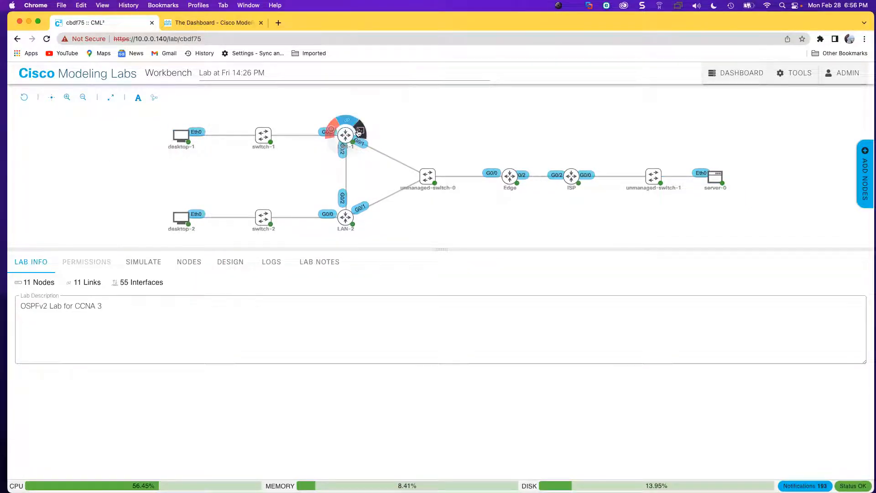
Open the LAN-1 router console and log in with its password to reach LAN-1>.
left_click(359, 133)
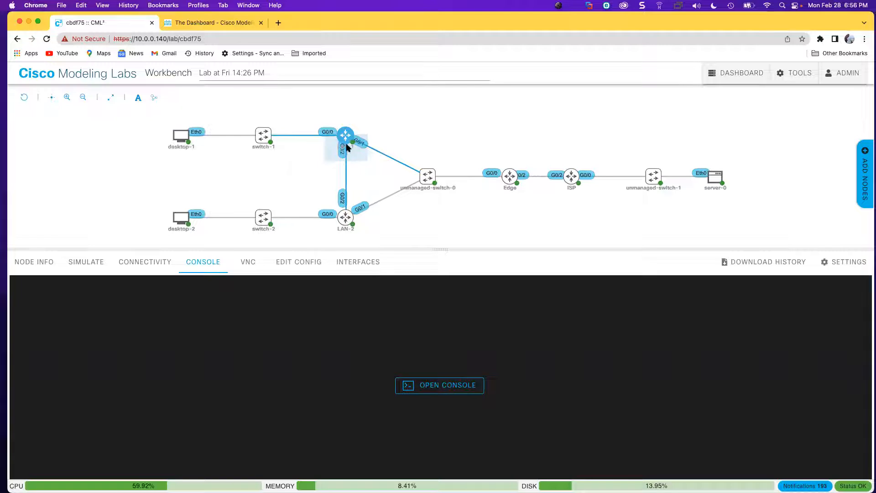
left_click(465, 386)
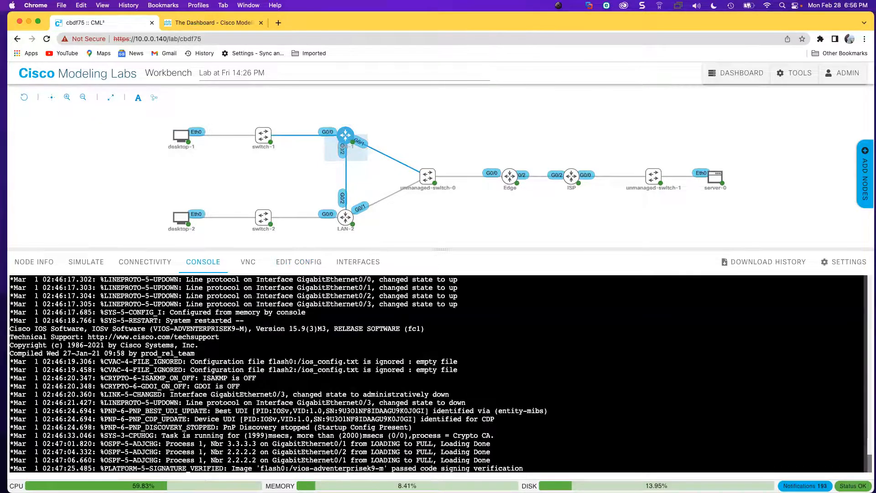
key("Return")
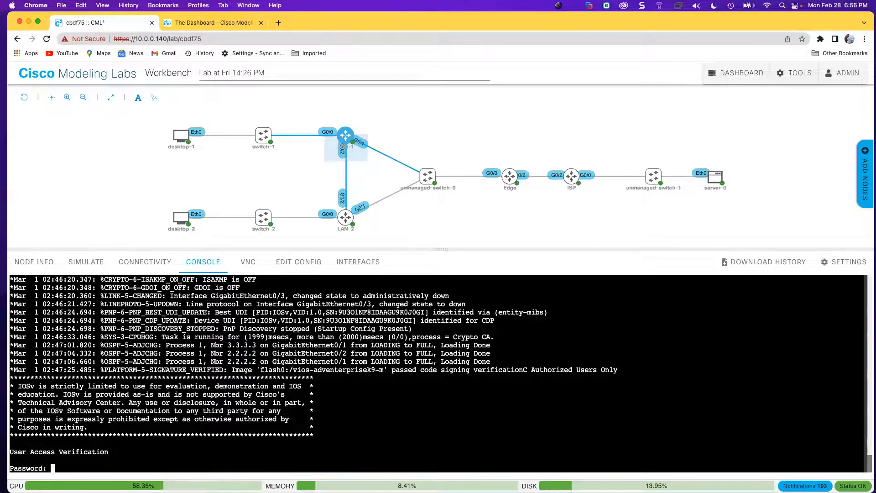
left_click(19, 395)
left_click_drag(18, 386, 305, 386)
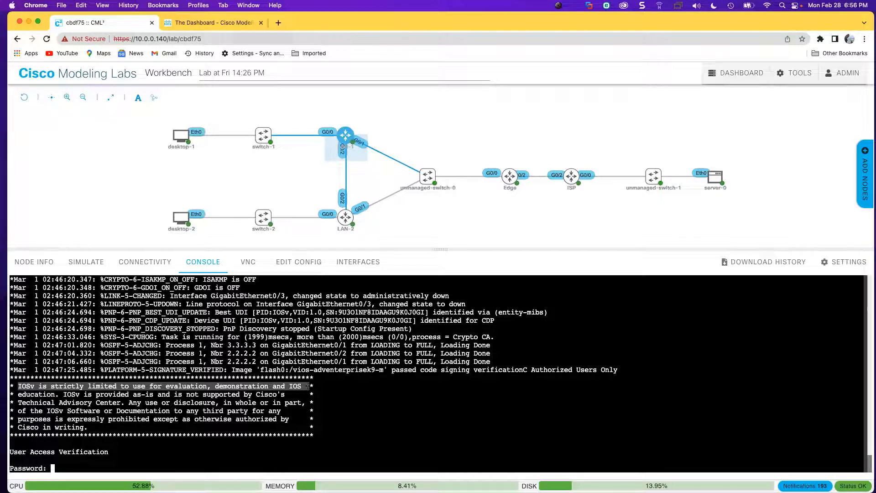
left_click(68, 419)
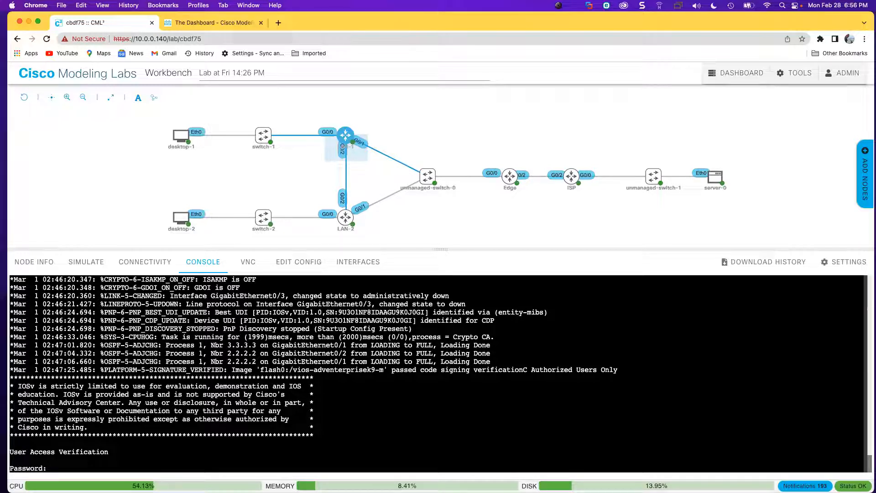
key("Return")
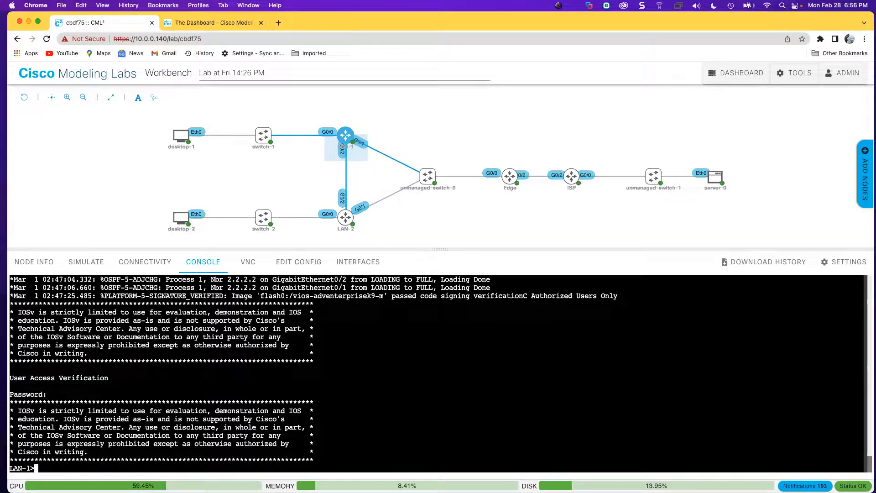
Enter privileged mode on LAN-1 using ena and the enable password.
type("ena")
key("Return")
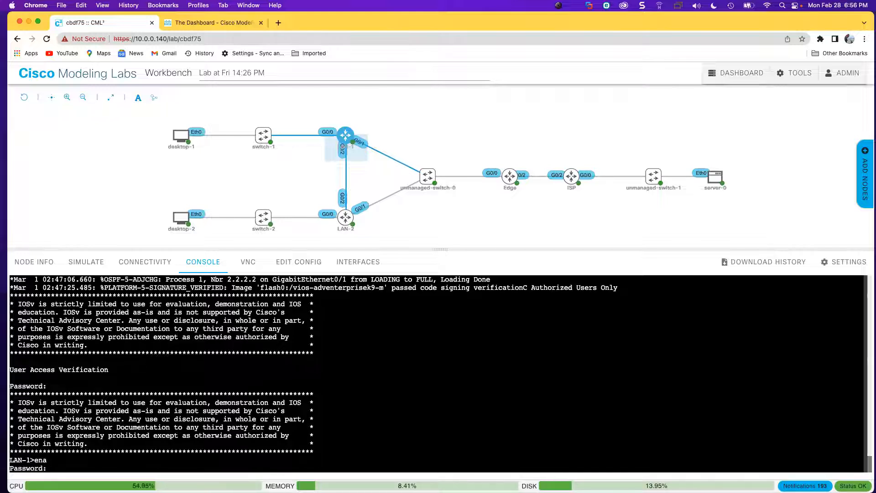
key("Return")
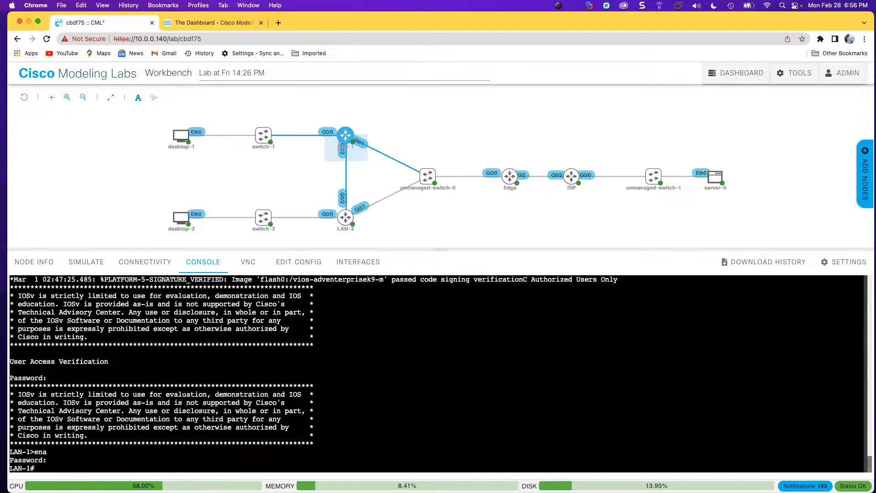
key("Return")
key("Return")
Print LAN-1's full running configuration with show run, paging through to the end.
type("show run")
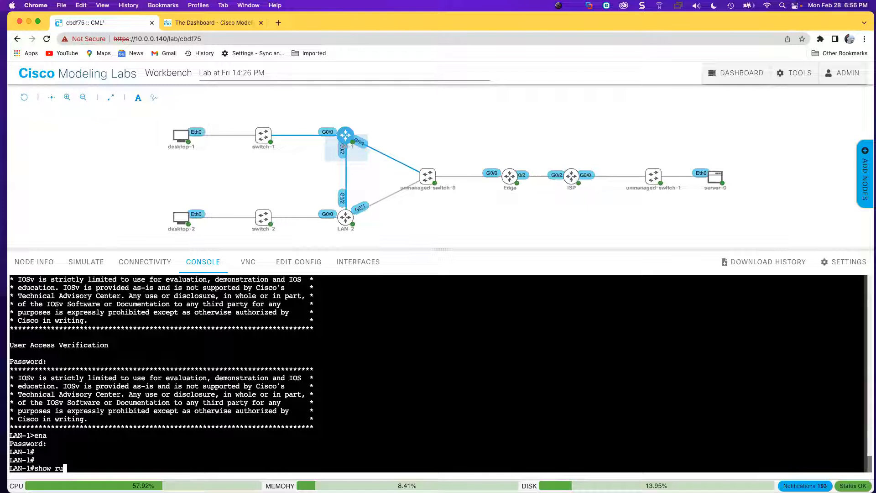
key("Return")
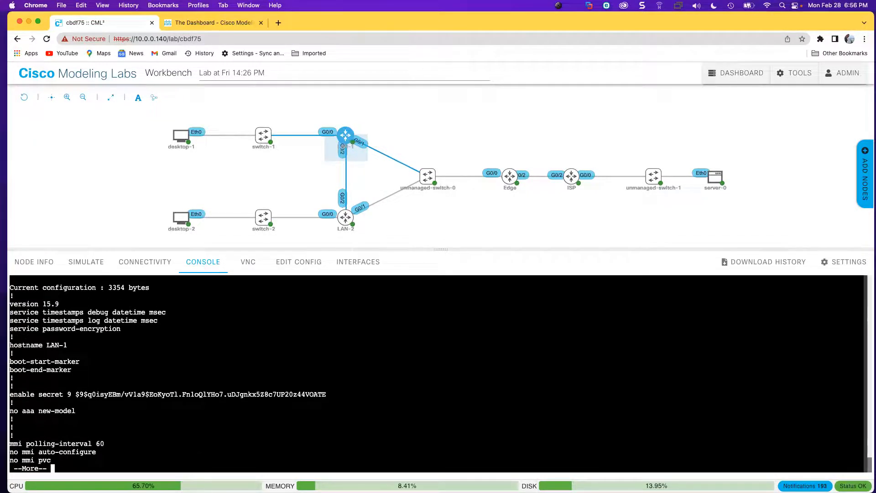
key("space")
key("space")
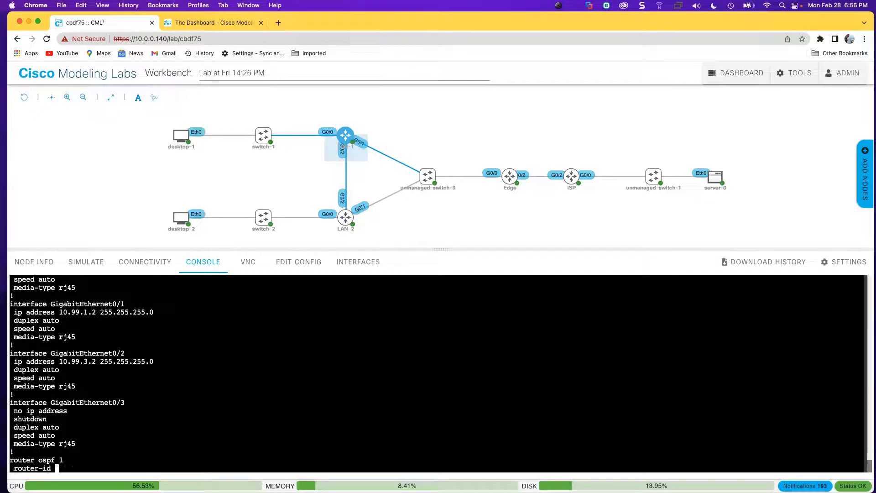
key("space")
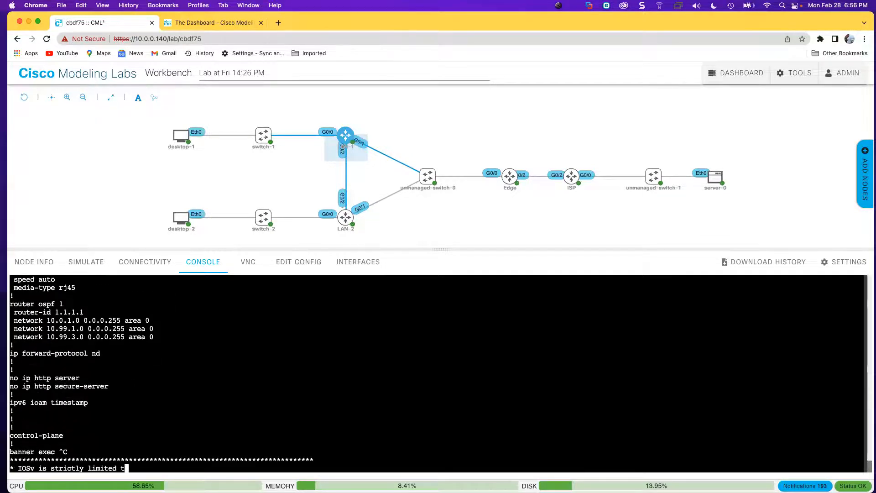
key("space")
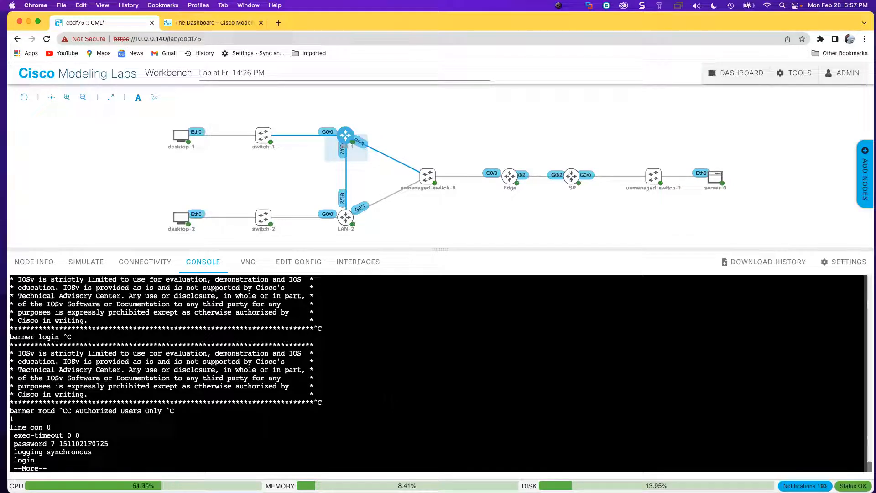
key("space")
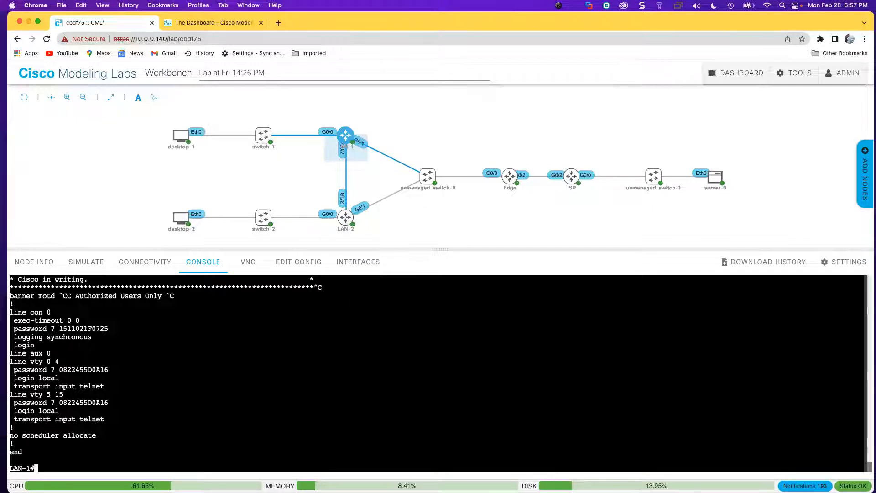
left_click(847, 265)
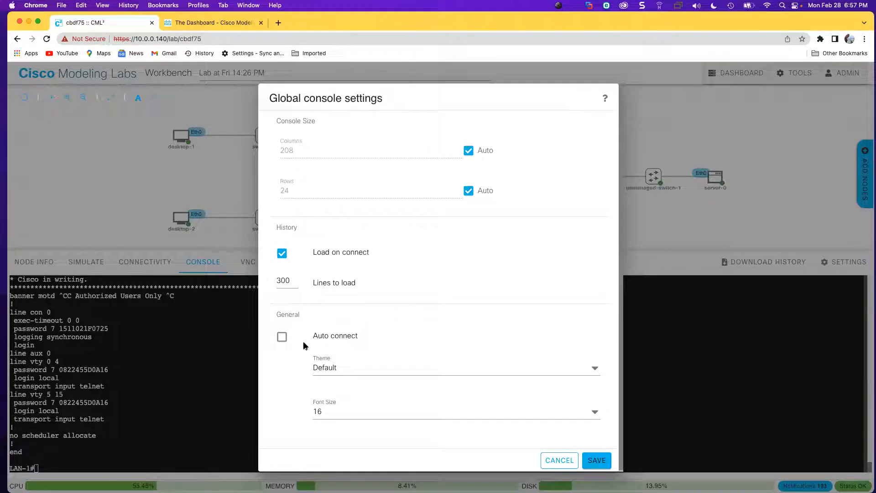
Set the console Font Size to 20 and save the settings.
left_click(592, 417)
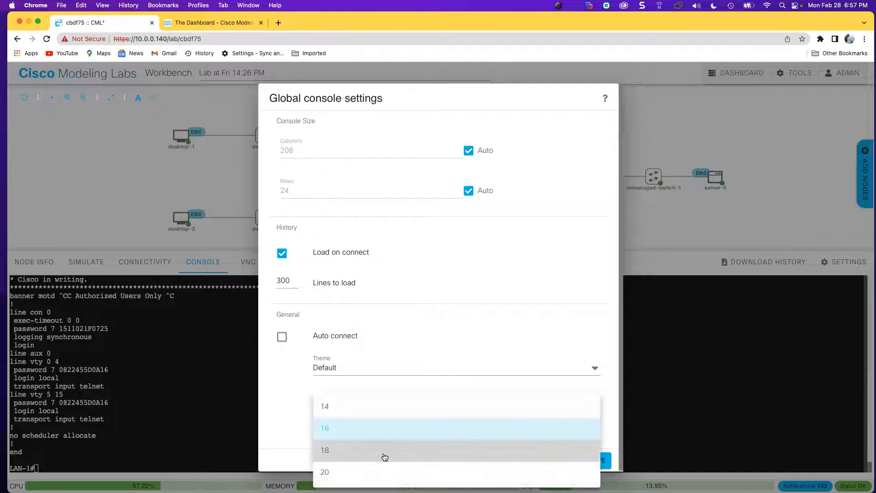
left_click(382, 468)
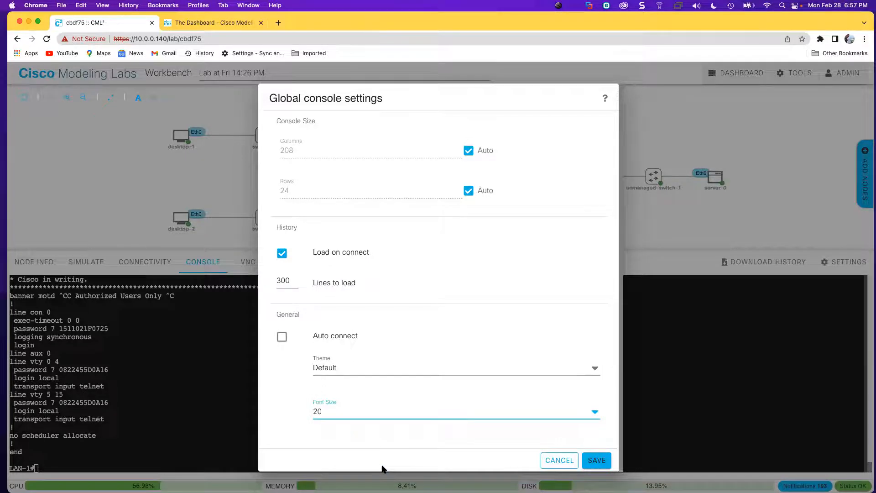
left_click(594, 461)
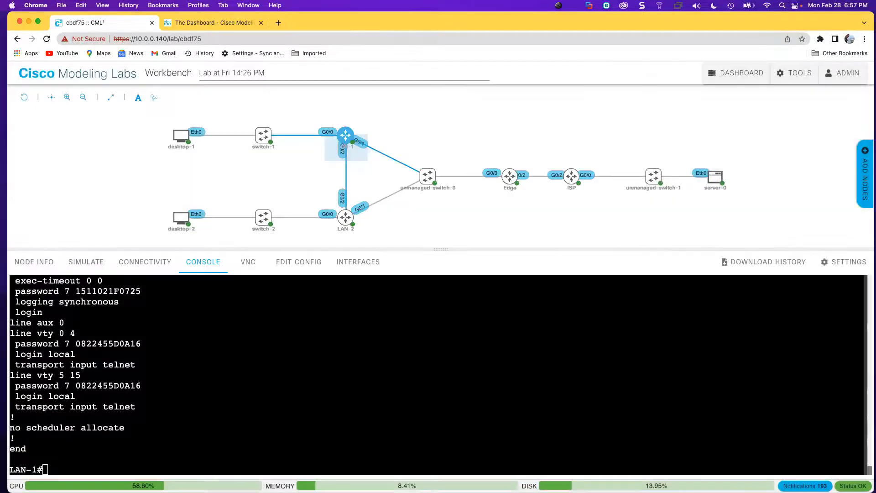
Enlarge the console panel and list LAN-1's interfaces with show ip inter br.
left_click_drag(441, 249, 441, 241)
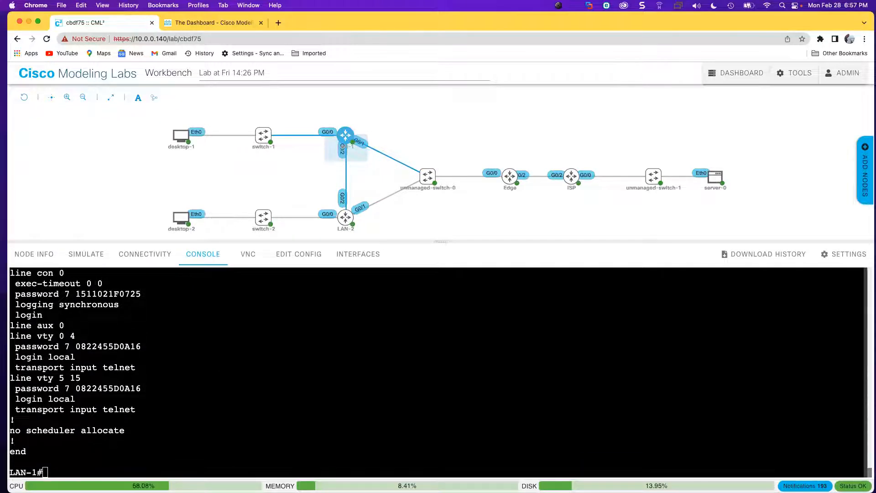
scroll(438, 372, "up", 3)
scroll(438, 372, "down", 3)
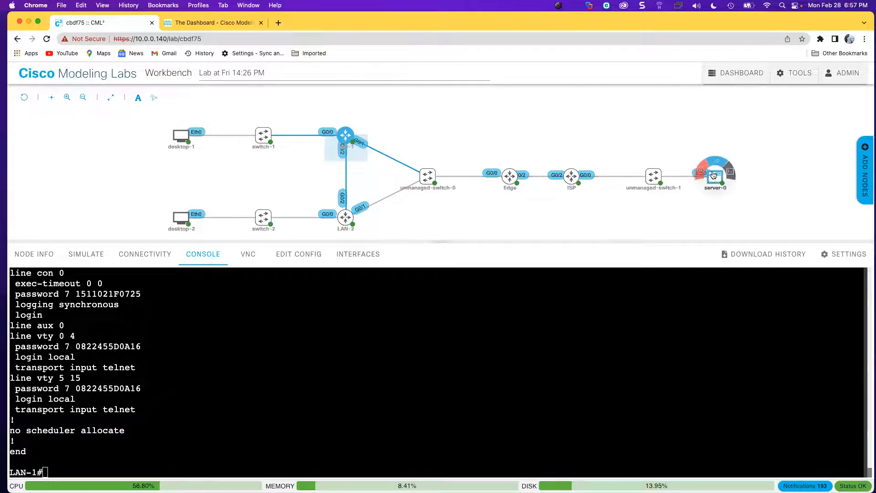
type("show ip inter br")
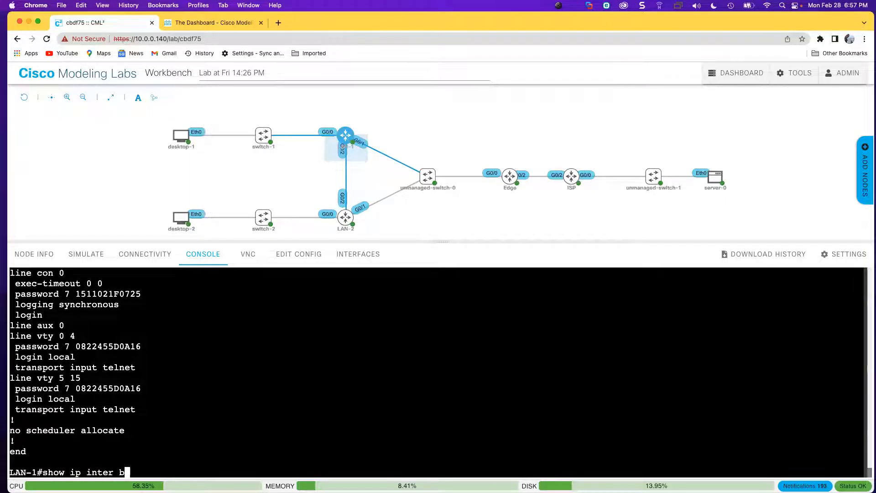
key("Return")
Show LAN-1's routing table and ping 192.168.1.88, getting 100 percent (5/5) success.
type("show ip route")
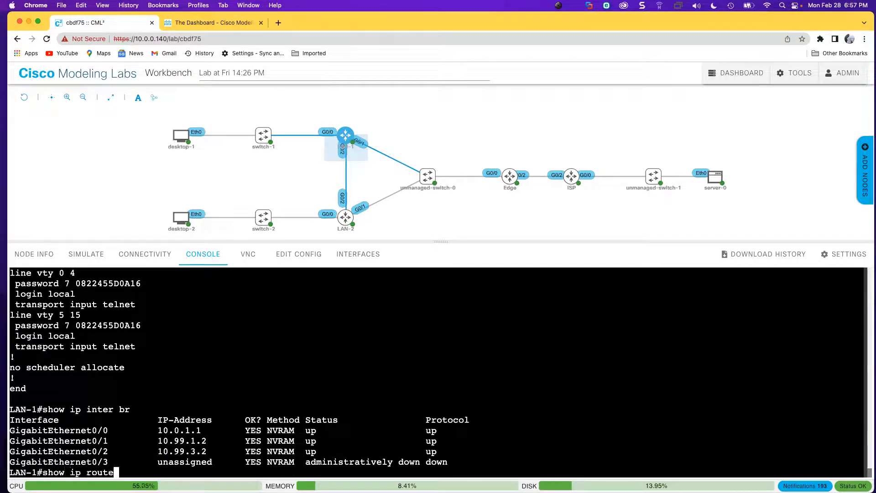
key("Return")
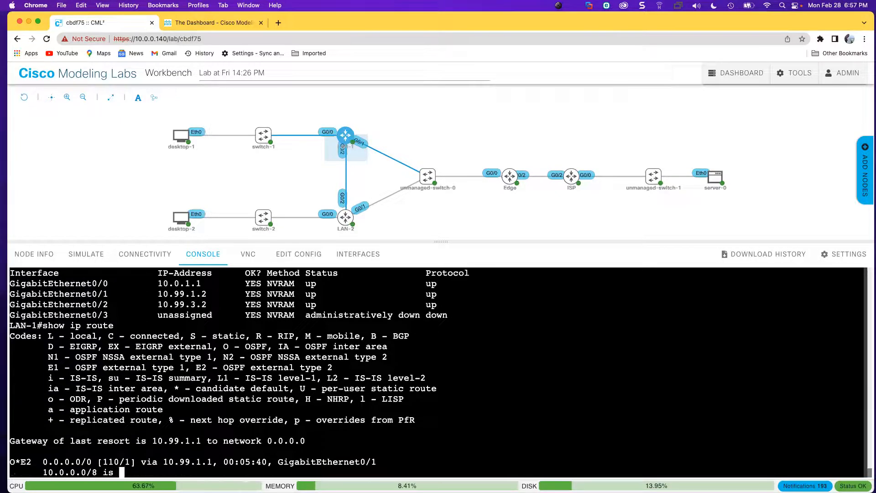
key("space")
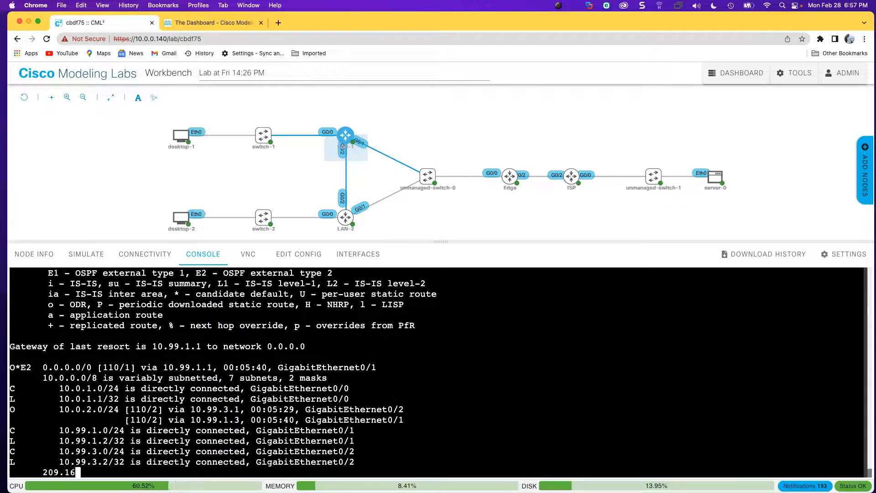
key("Return")
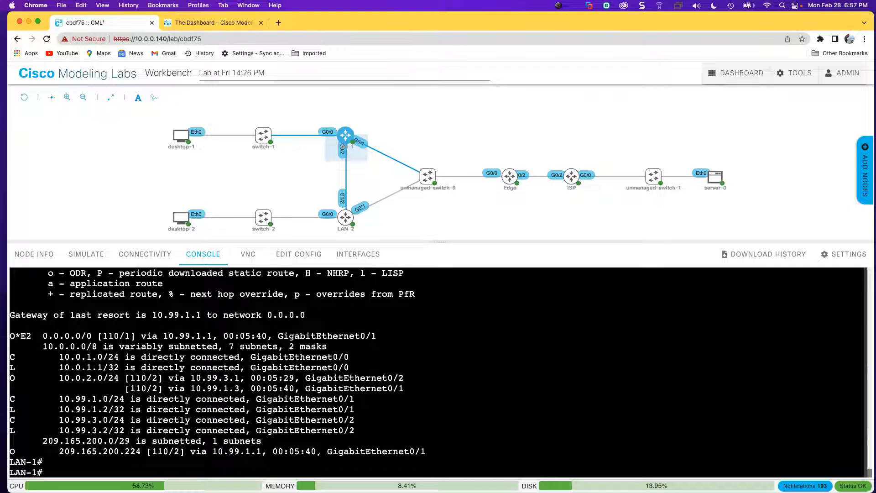
type("ping 192.")
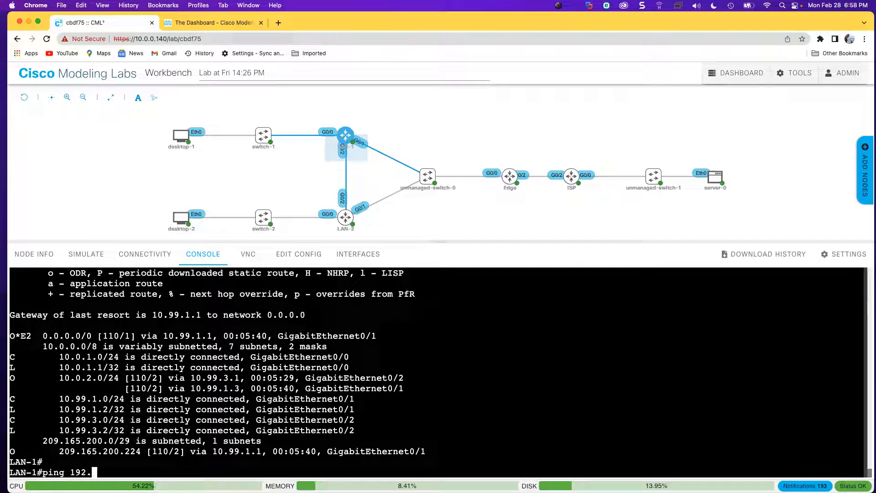
type("168.1.88")
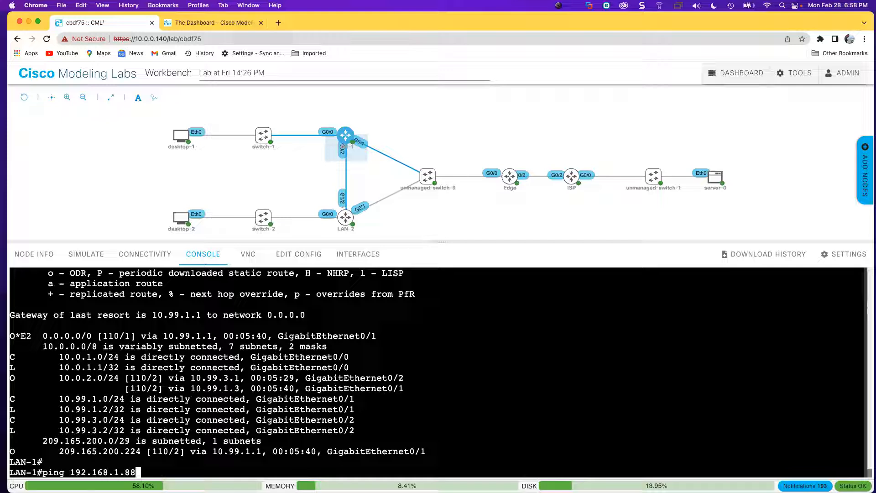
key("Return")
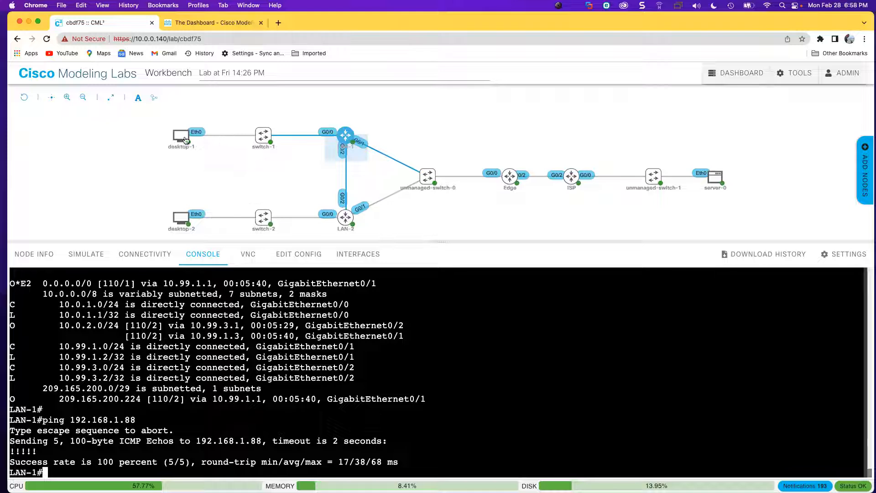
mouse_move(186, 140)
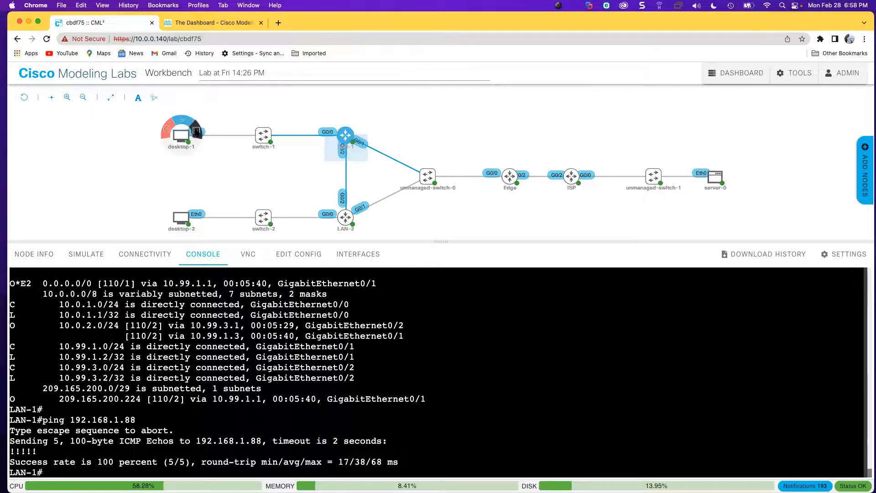
Log in to desktop-1's console with the lab credentials and run ifconfig, highlighting eth0's 10.0.1.50.
left_click(196, 131)
left_click(446, 382)
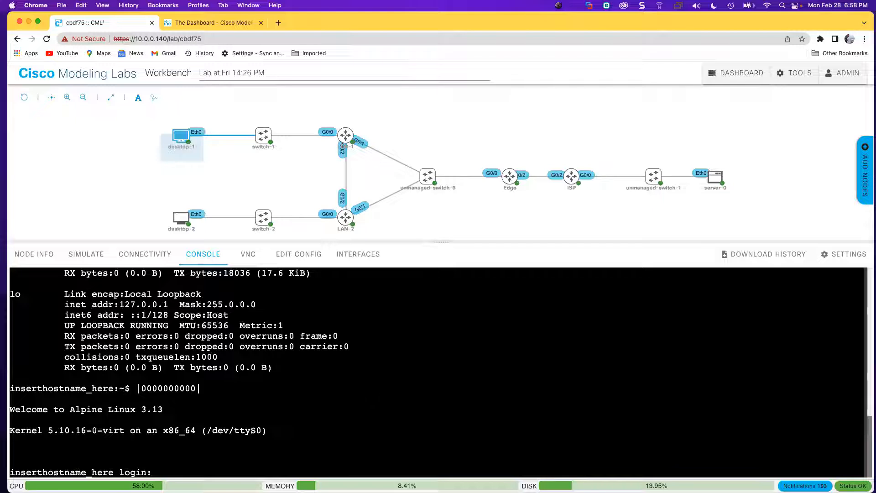
type("cisco")
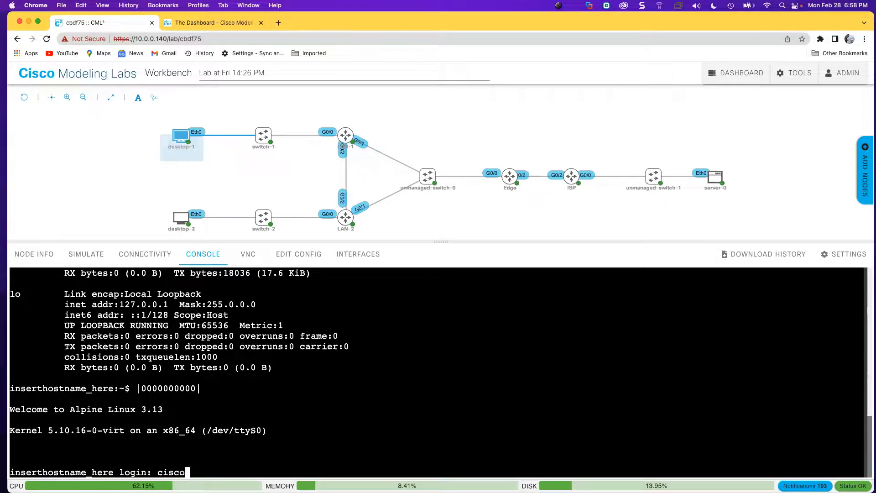
key("Return")
type("cisco")
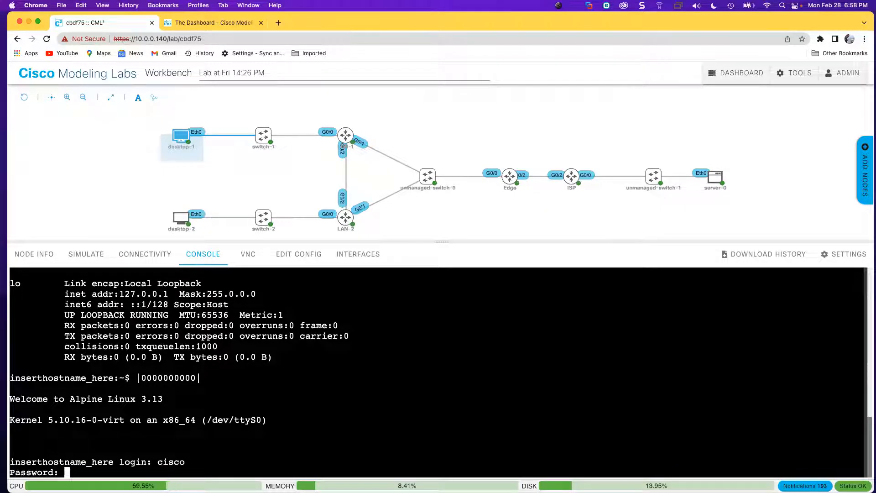
key("Return")
type("ifconfig")
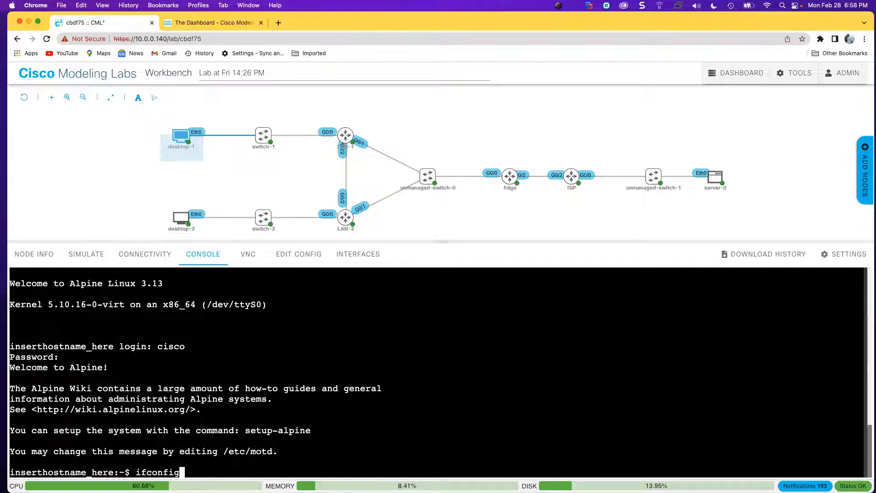
key("Return")
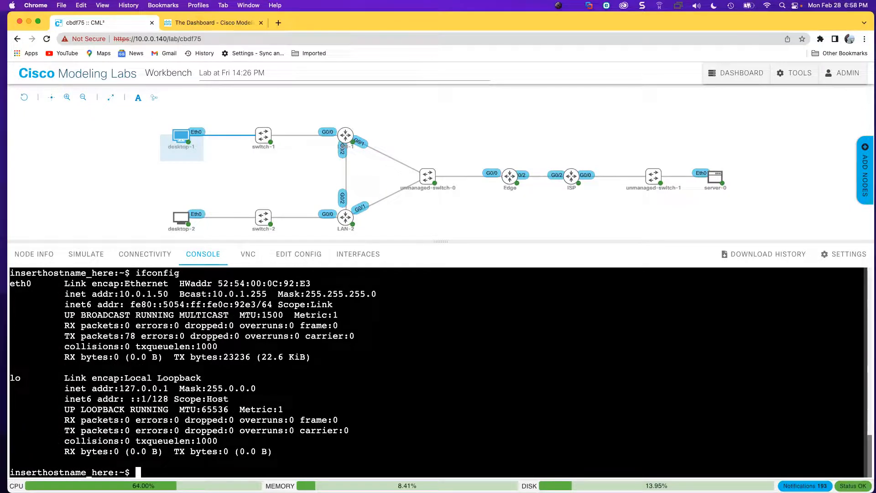
left_click_drag(64, 294, 163, 294)
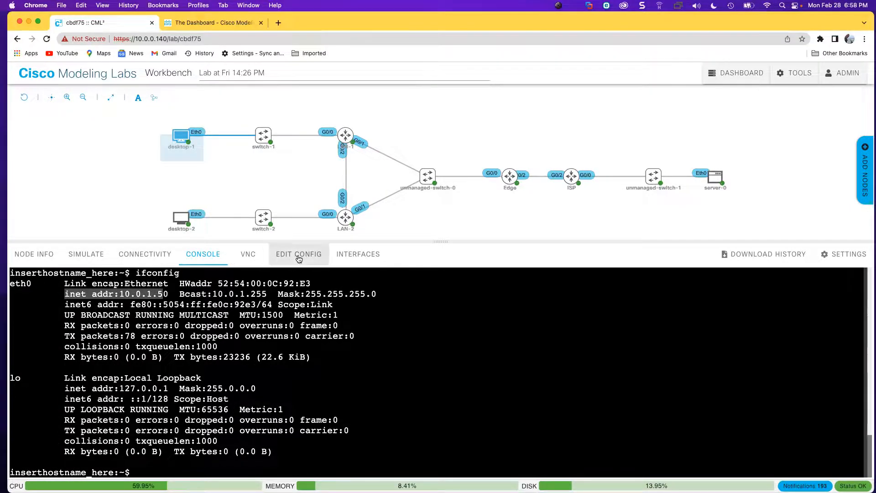
Show desktop-1's locked startup script with address 10.0.1.50 and gateway 10.0.1.1.
left_click(298, 254)
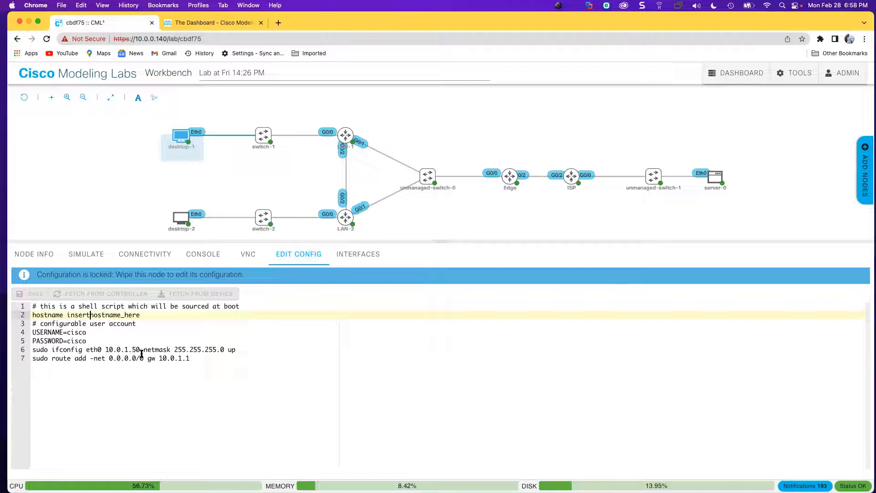
Ping 192.168.1.88 from desktop-1's console and confirm 6 of 6 packets received, 0% loss.
left_click(198, 261)
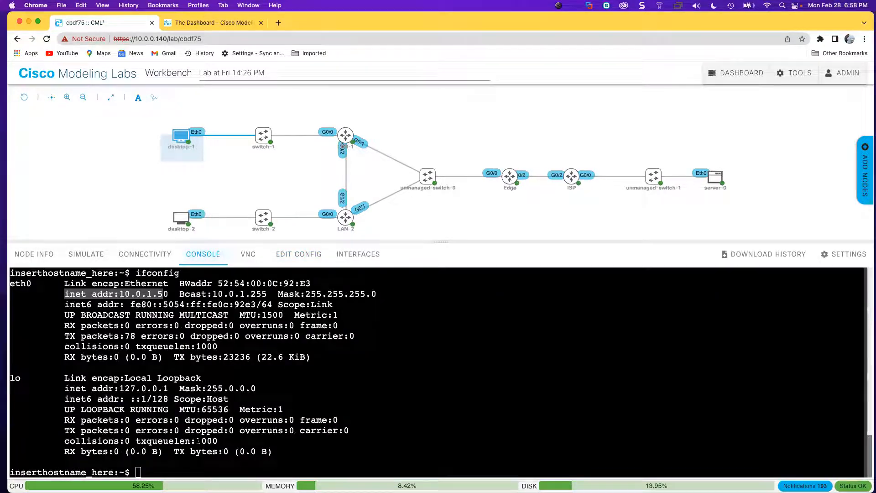
left_click(198, 441)
type("pin")
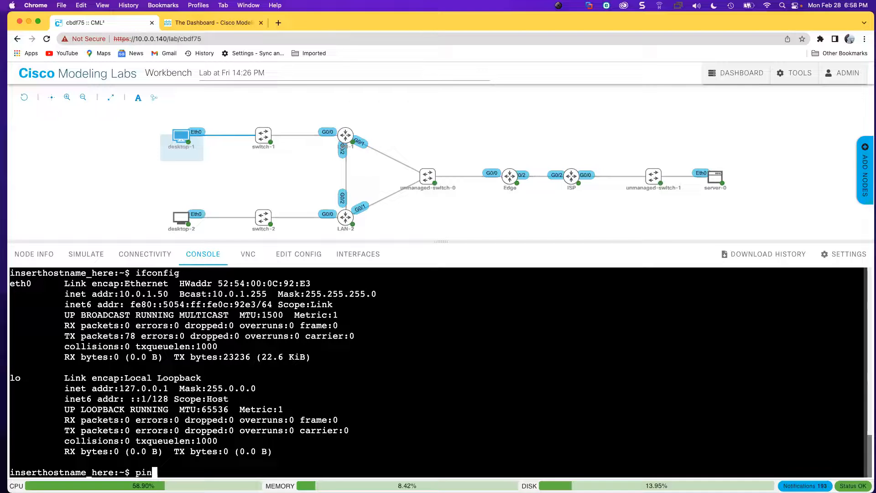
type("g 192.16")
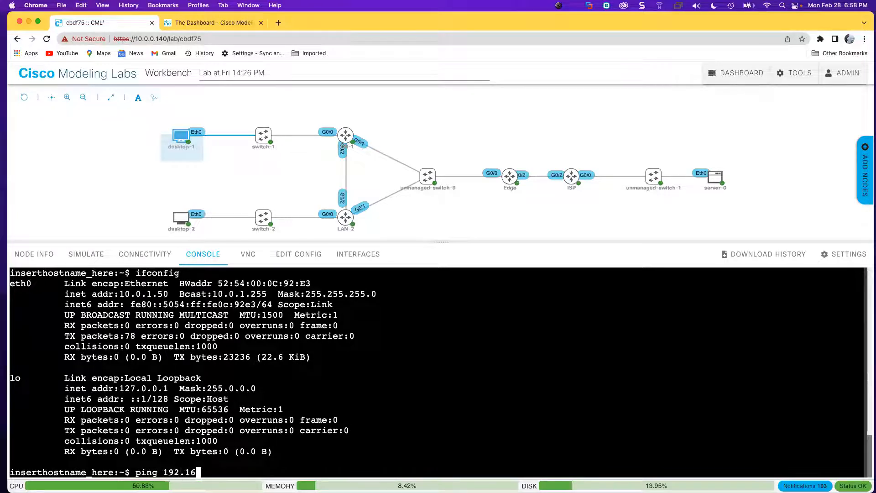
type("8.1.88")
key("Return")
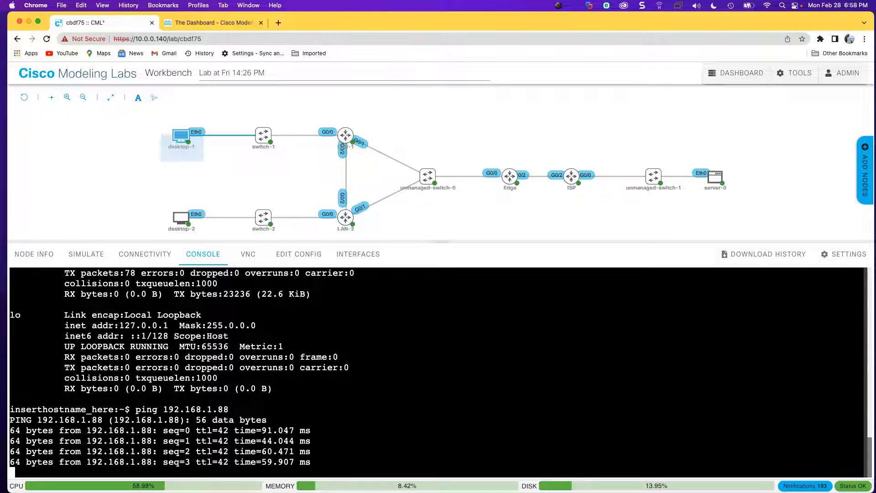
key("ctrl+c")
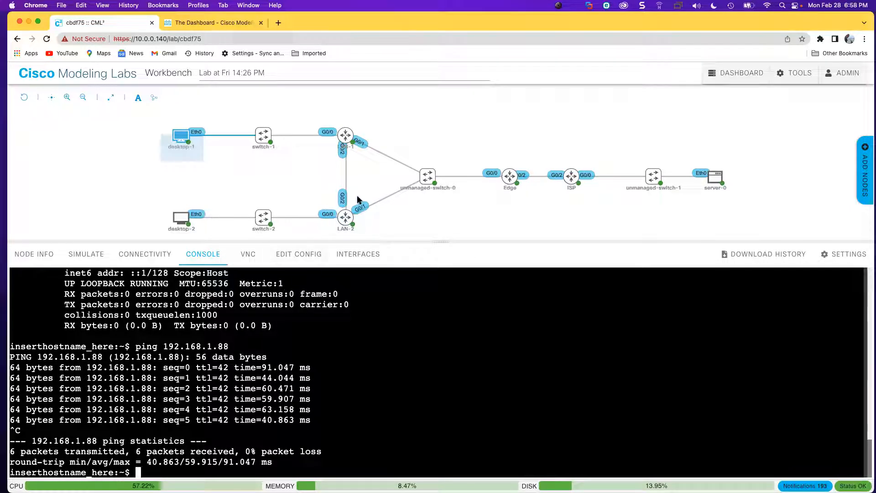
left_click(346, 135)
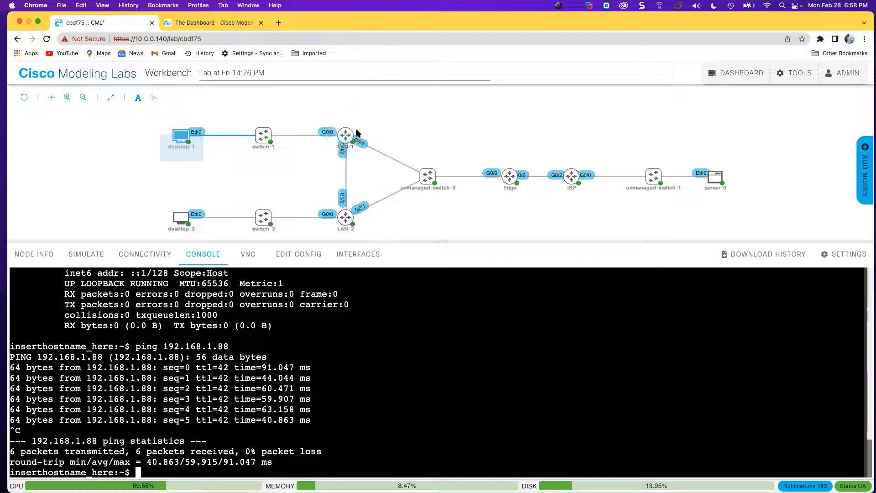
Open LAN-1's console and enter global configuration mode with conf t.
left_click(361, 132)
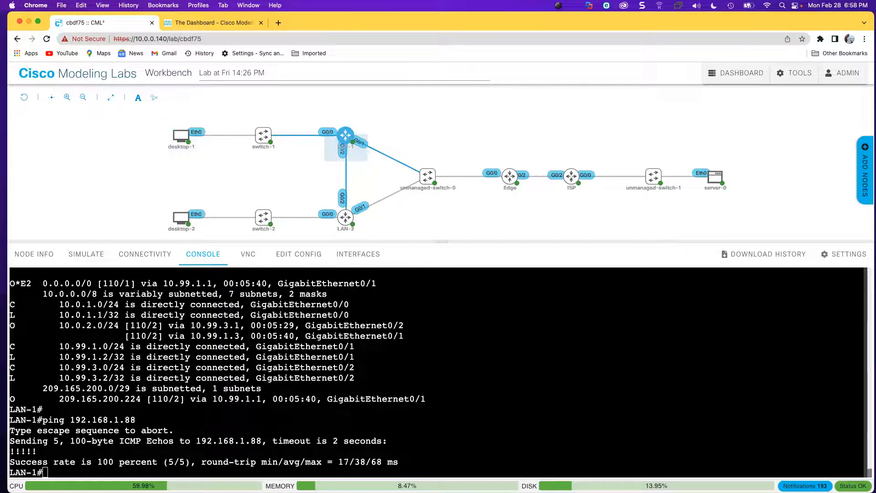
key("Return")
key("Return")
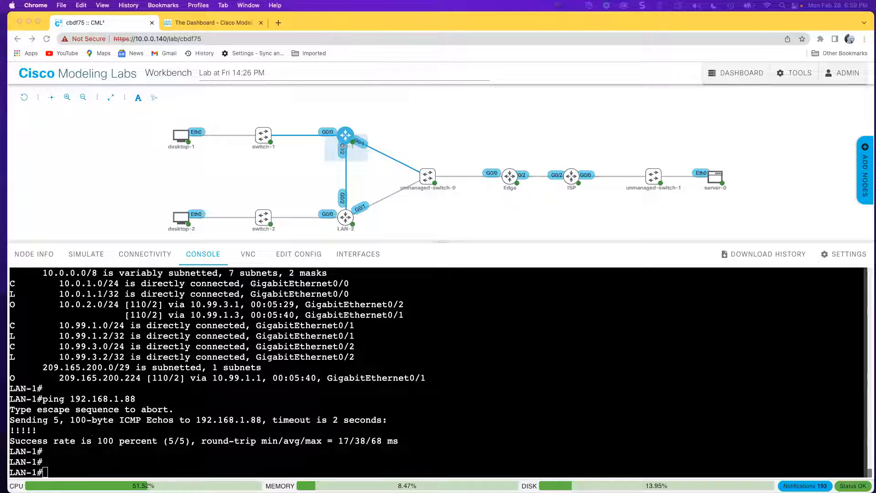
type("conf t")
key("Return")
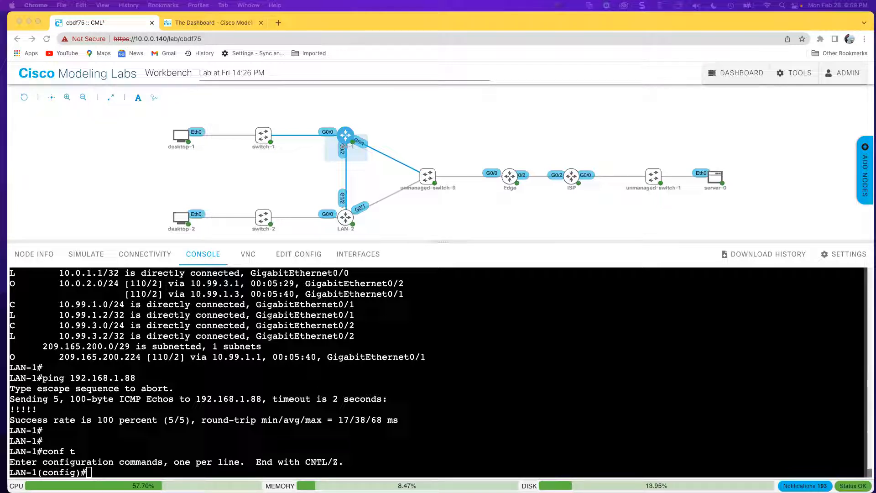
scroll(204, 386, "up", 5)
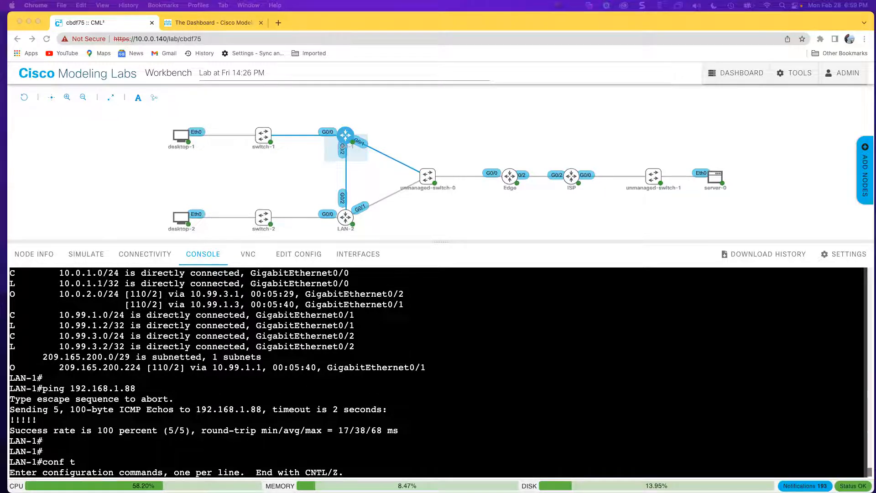
scroll(191, 388, "up", 10)
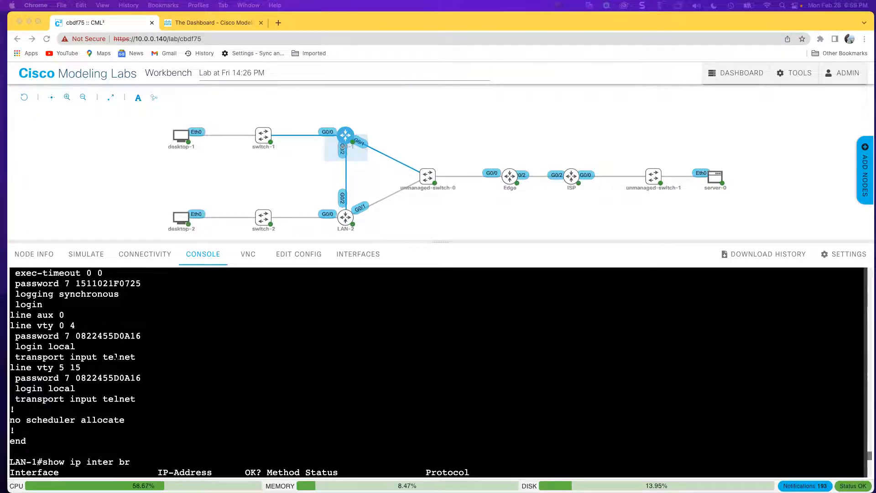
scroll(438, 372, "down", 15)
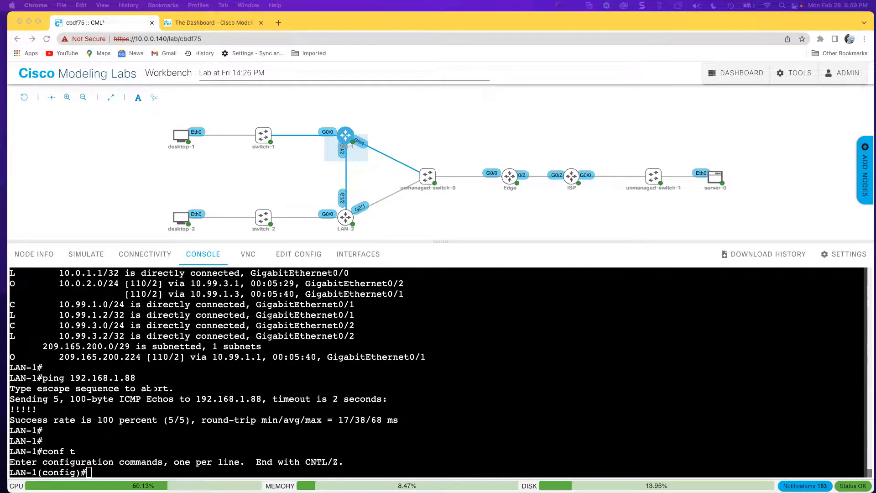
key("super+Tab")
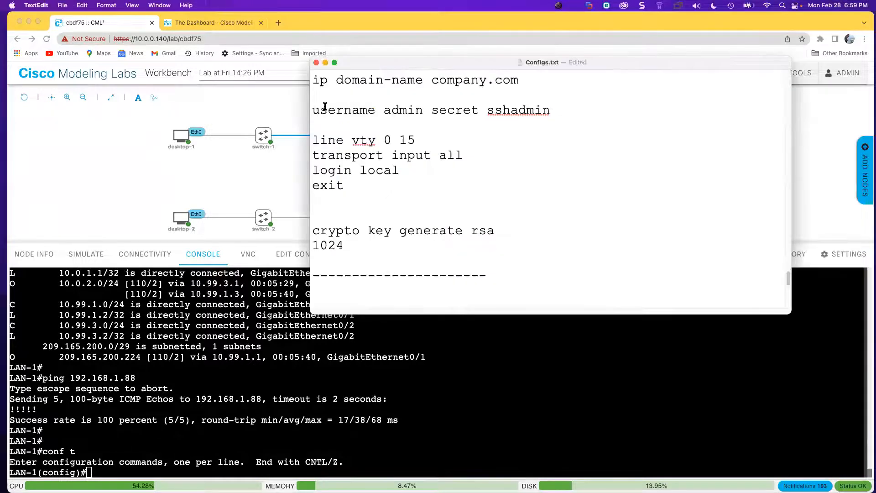
Copy the 'ip domain-name company.com' line from the Configs.txt notes.
left_click_drag(313, 78, 439, 82)
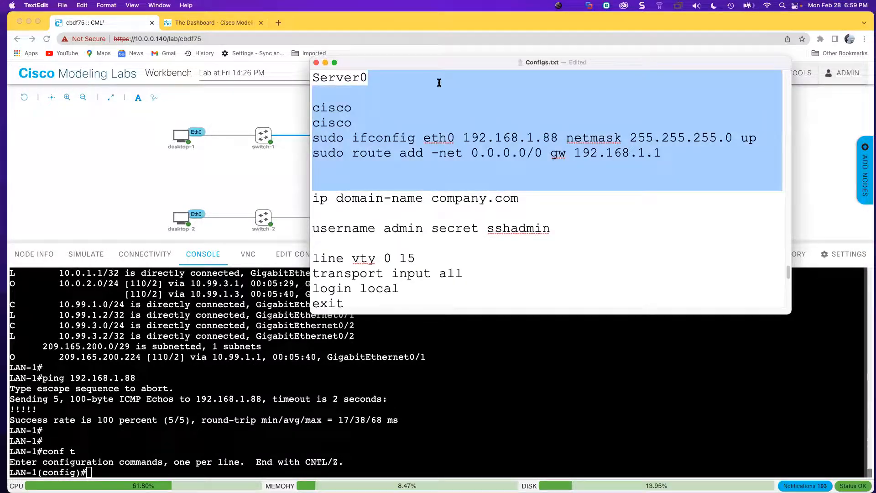
left_click(313, 196)
left_click_drag(314, 197, 550, 199)
right_click(451, 195)
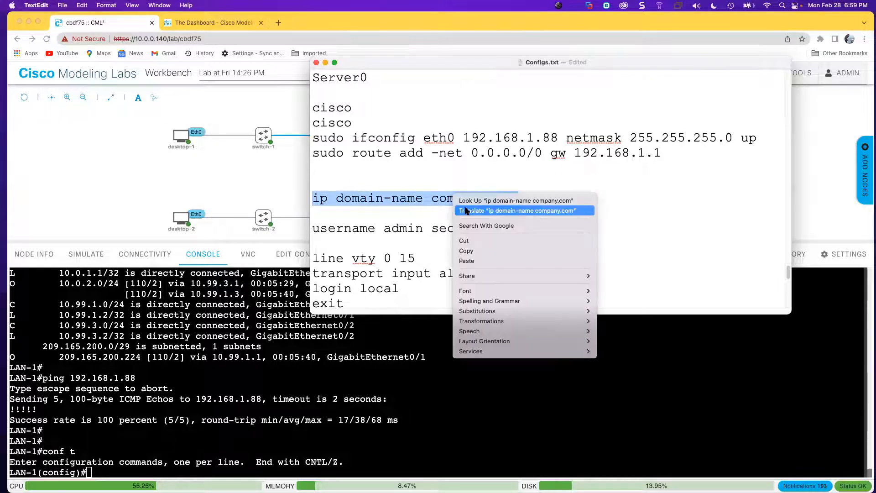
left_click(473, 250)
left_click(357, 400)
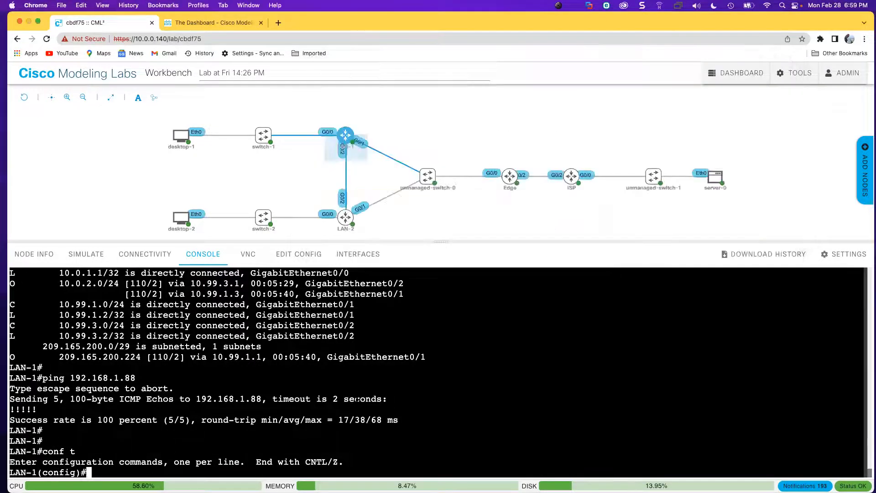
Apply ip domain-name company.com on LAN-1's configuration prompt.
right_click(356, 399)
left_click(387, 374)
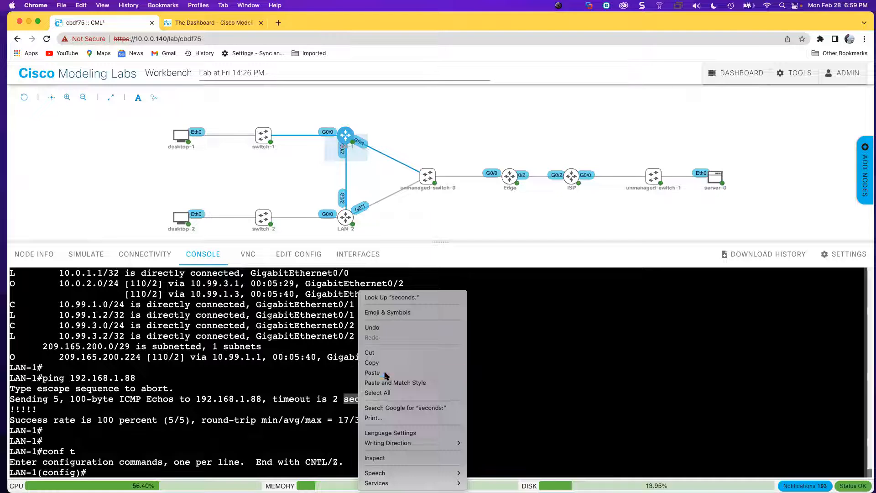
key("Return")
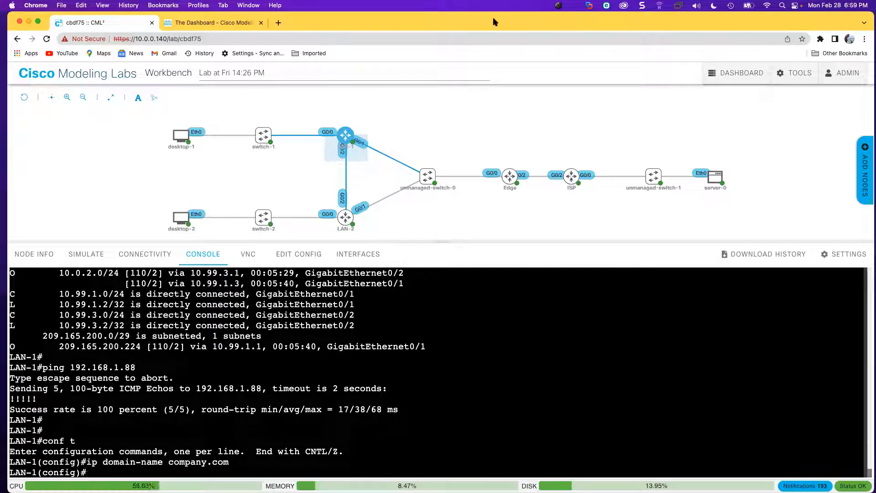
Paste and run the username secret command to create LAN-1's local admin account.
left_click_drag(493, 18, 875, 19)
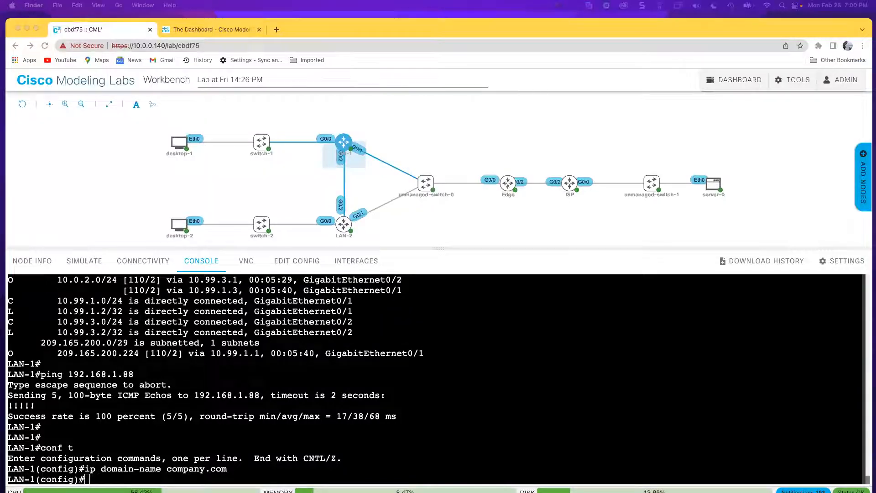
left_click_drag(671, 19, 875, 33)
left_click_drag(636, 73, 638, 22)
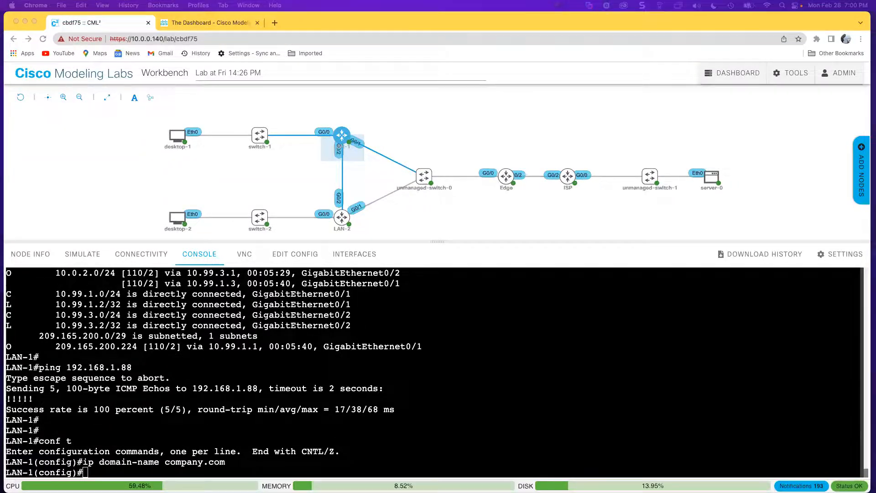
left_click(432, 339)
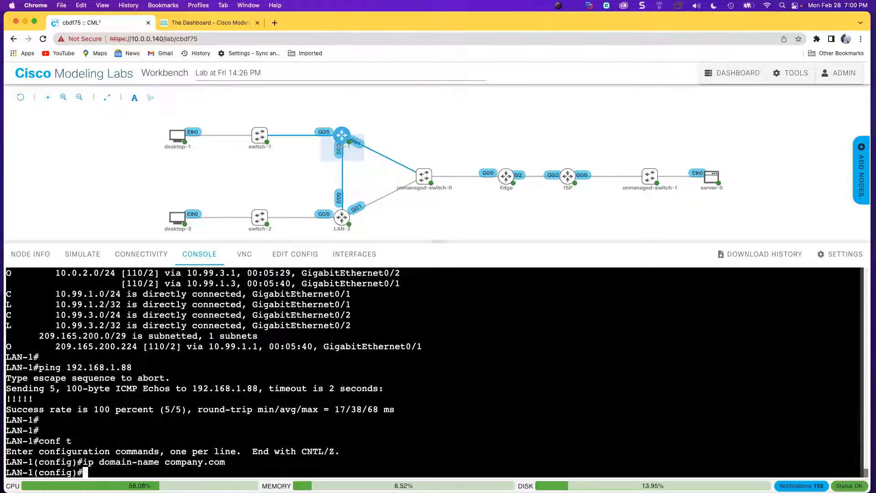
right_click(432, 339)
left_click(443, 406)
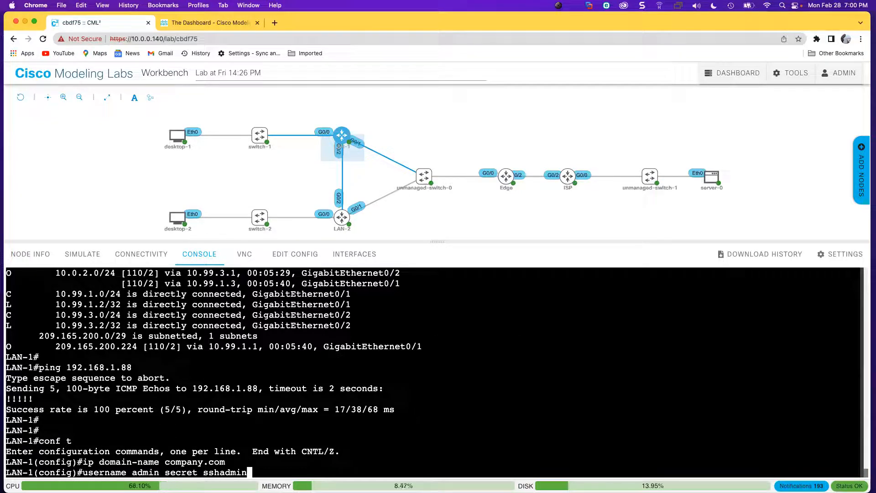
key("Return")
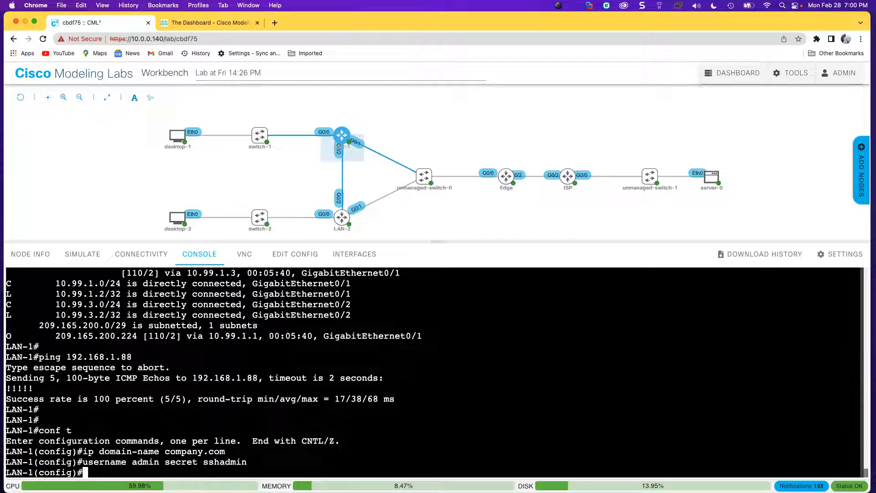
Paste the line vty 0 15 login local block and the crypto key generate rsa command.
left_click(875, 289)
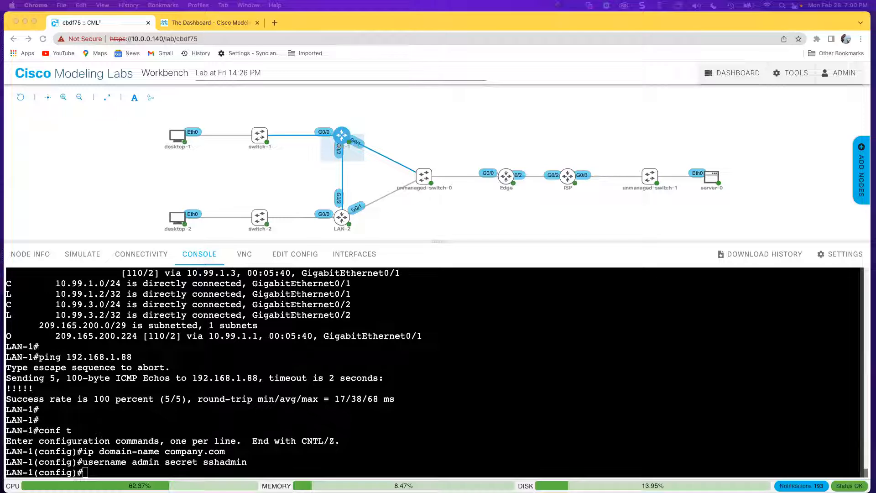
right_click(273, 336)
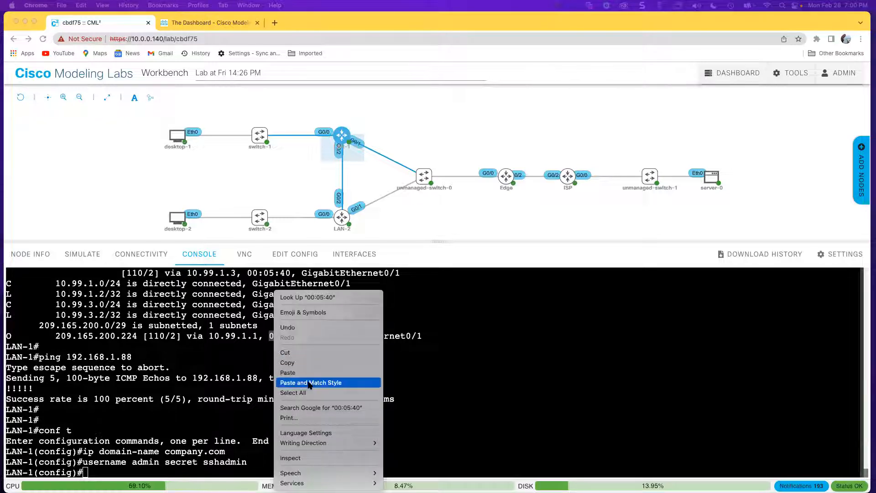
left_click(302, 373)
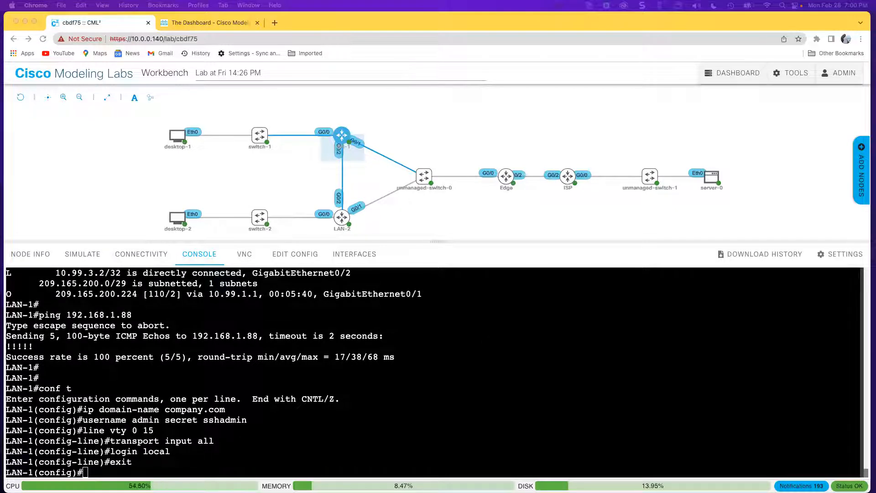
right_click(487, 340)
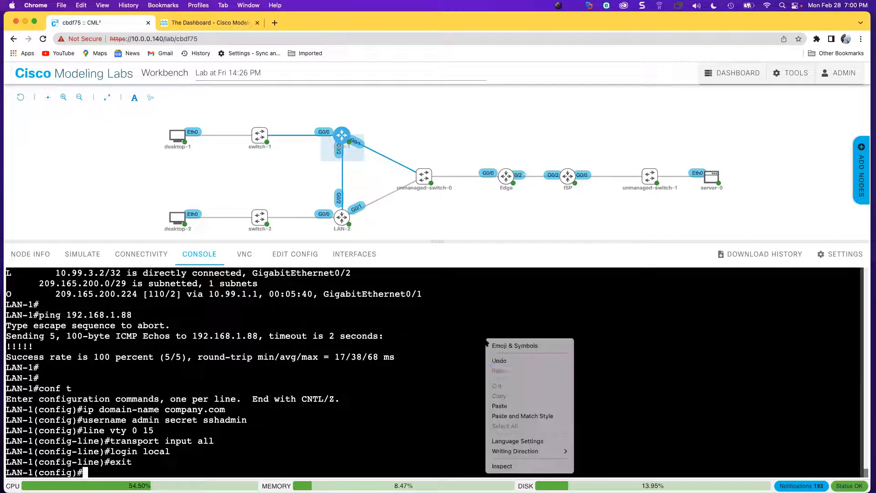
left_click(508, 408)
Generate 1024-bit RSA keys on LAN-1 with crypto key generate rsa.
key("Return")
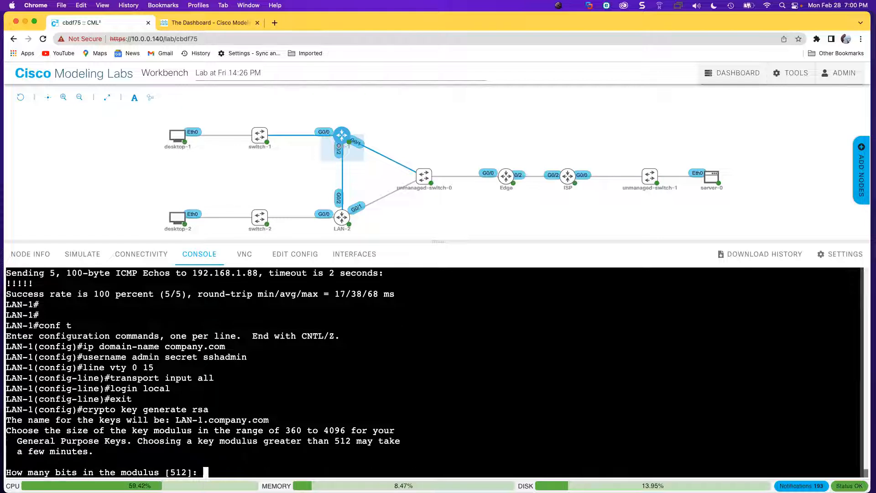
type("1024")
key("Return")
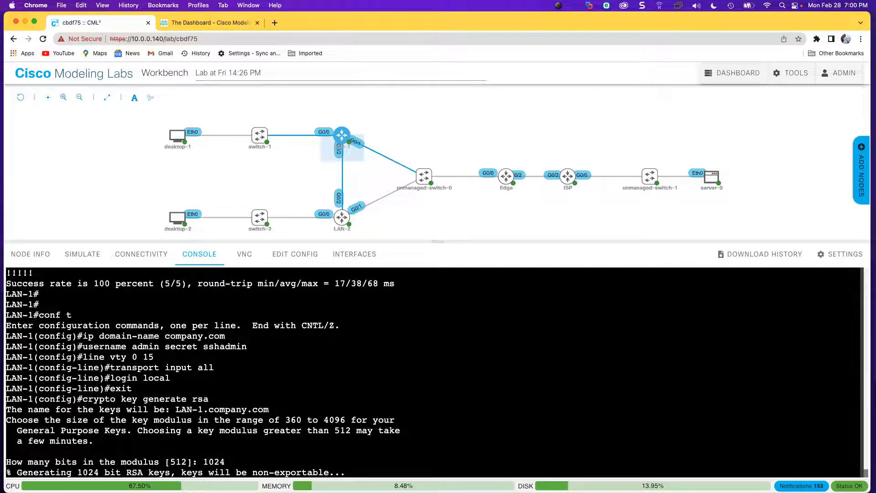
key("Return")
key("Return")
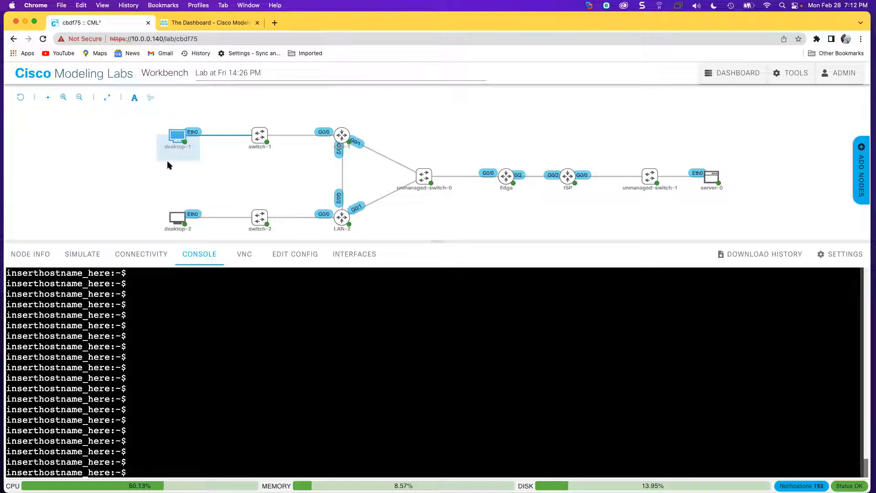
SSH from desktop-1 to LAN-1 at 10.0.1.1 as admin and log in with the password.
key("super+v")
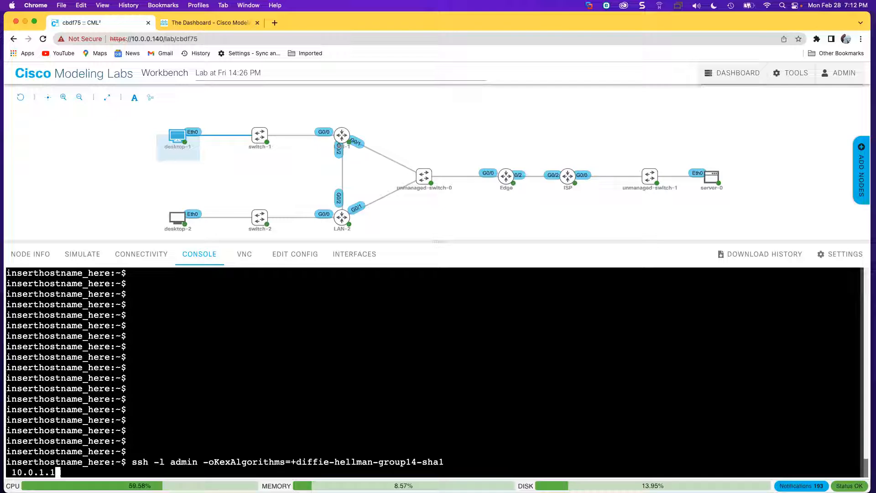
key("Return")
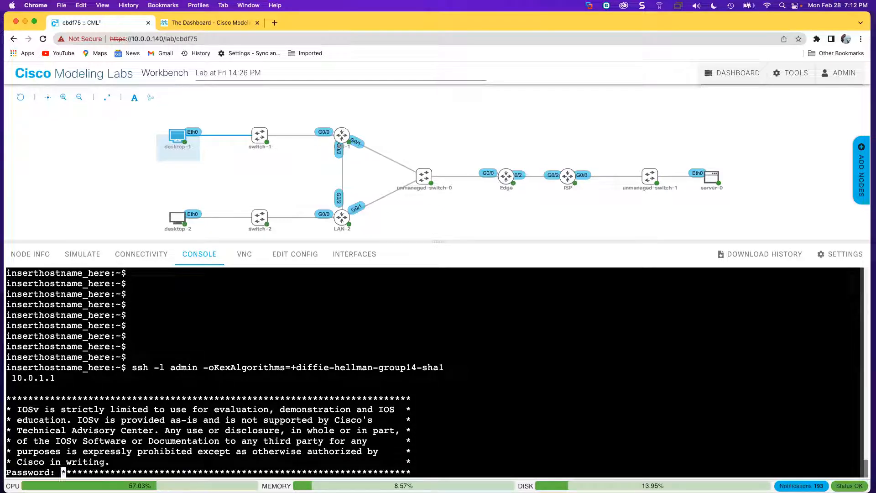
key("Return")
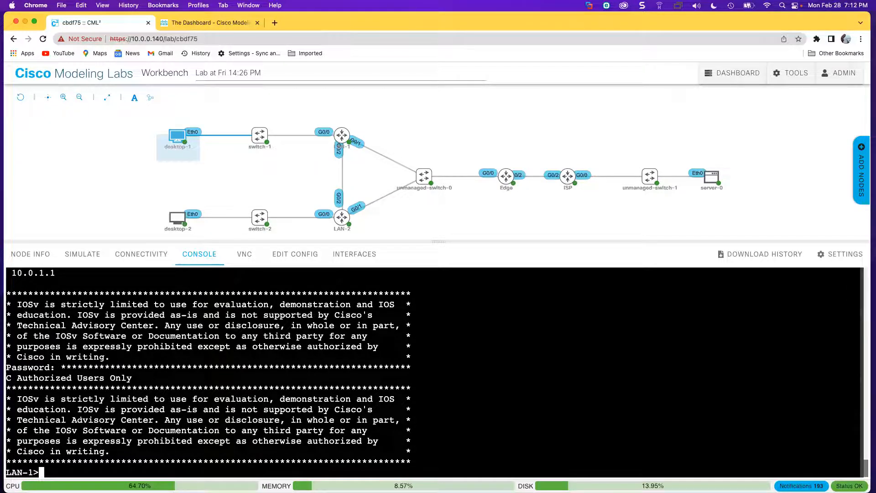
scroll(224, 373, "up", 1)
left_click_drag(164, 294, 196, 295)
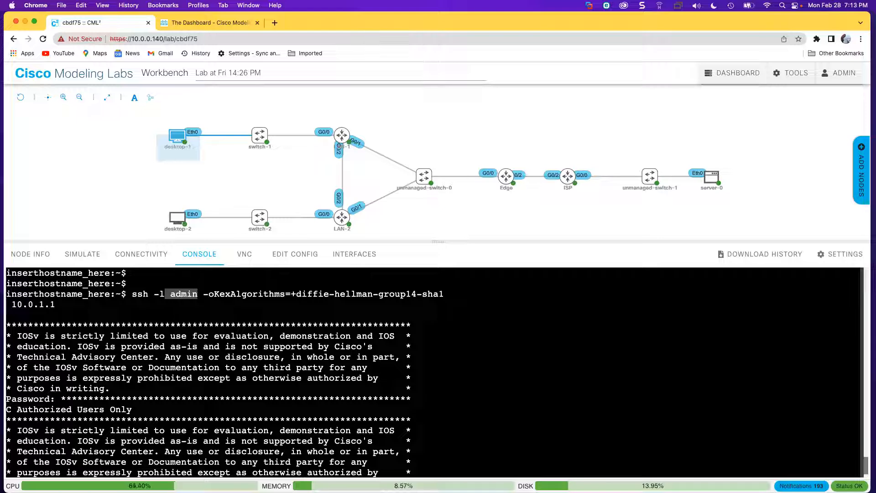
scroll(58, 378, "down", 1)
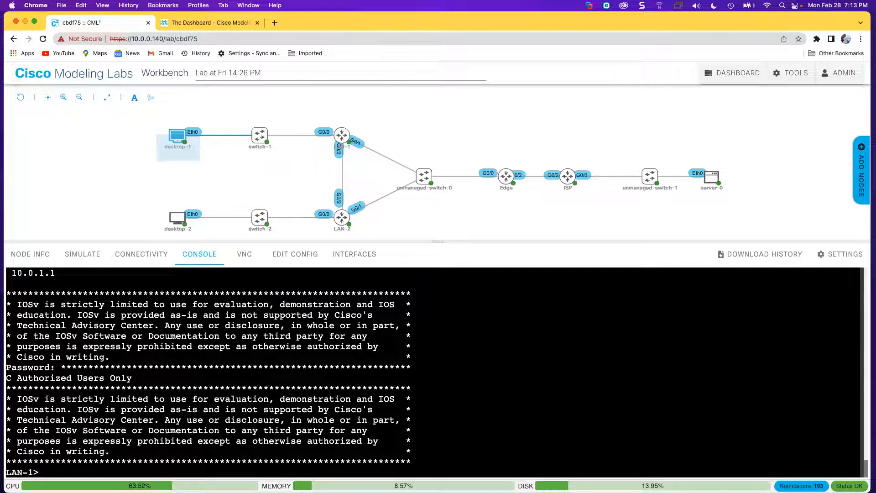
scroll(137, 357, "up", 3)
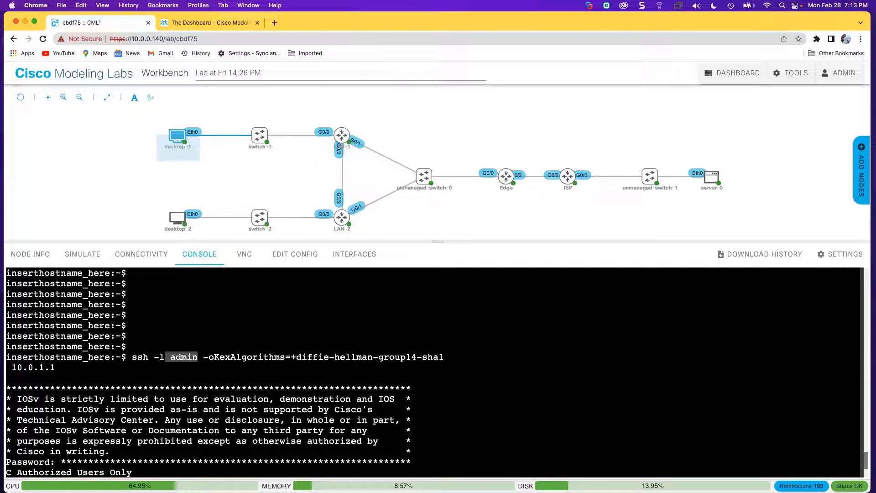
scroll(228, 400, "down", 3)
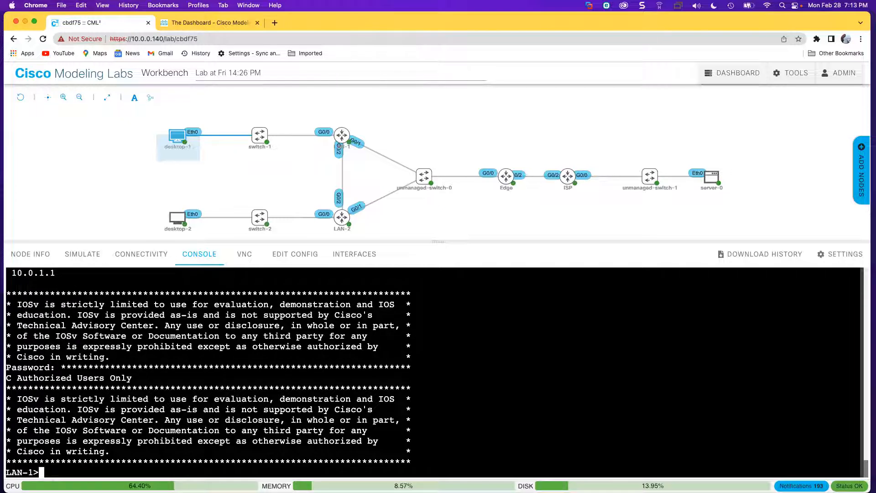
Reach LAN-1's privileged prompt with ena and its password, then exit the SSH session.
key("Return")
key("Return")
key("Return")
key("Return")
type("ena")
key("Return")
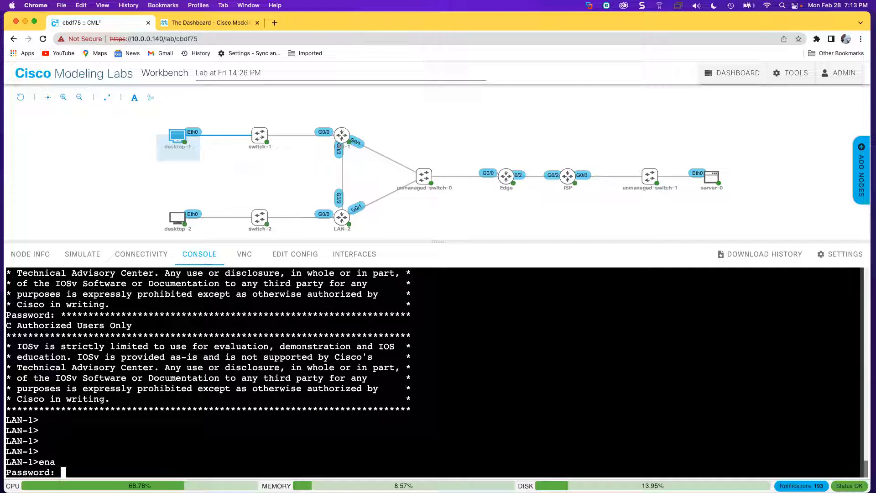
key("Return")
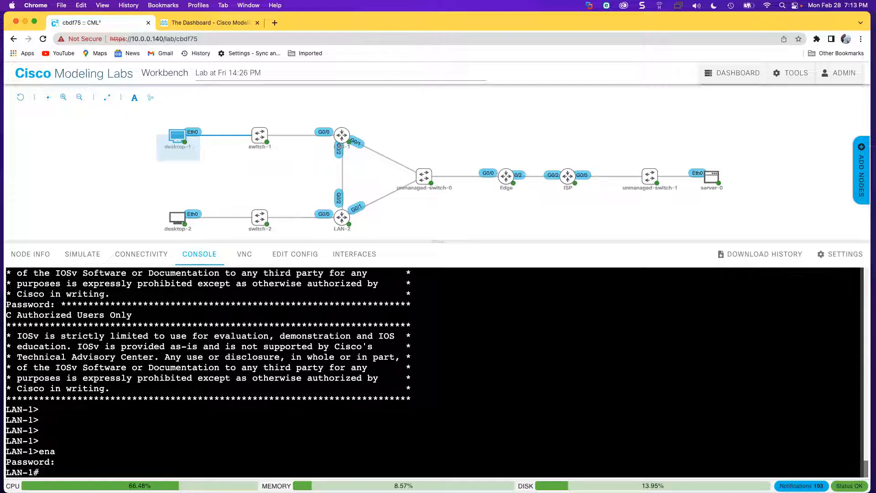
key("Return")
key("Return")
key("Return")
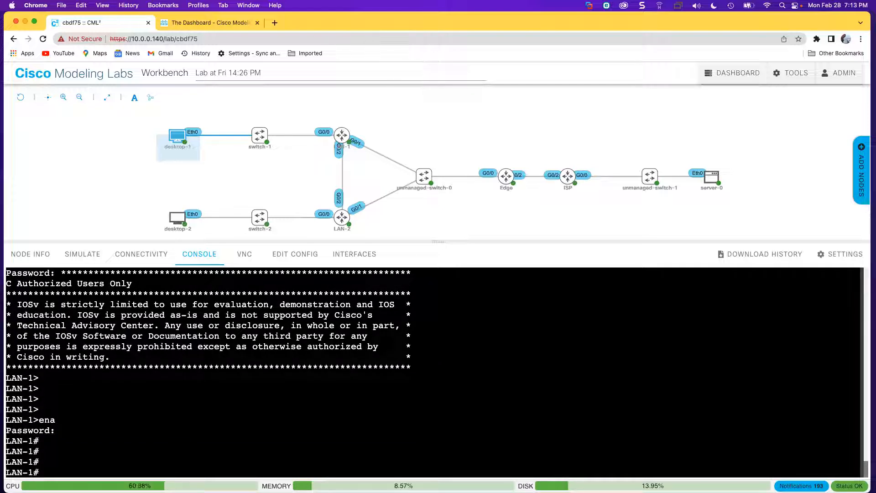
type("exit")
key("Return")
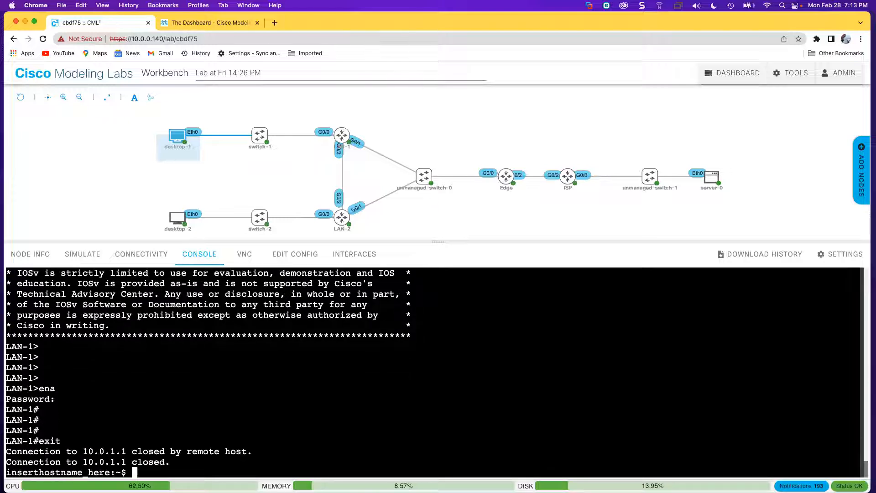
key("Return")
key("Return")
key("Return")
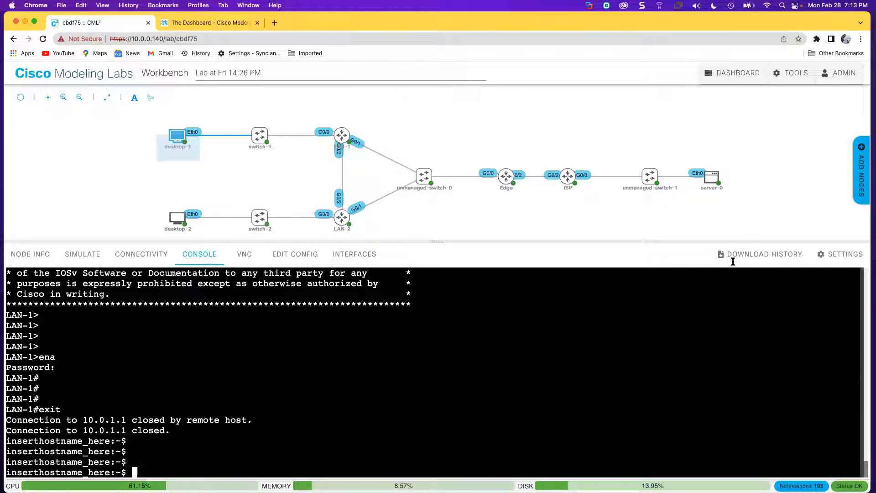
mouse_move(438, 241)
left_mouse_down()
mouse_move(436, 258)
mouse_move(435, 239)
left_mouse_up()
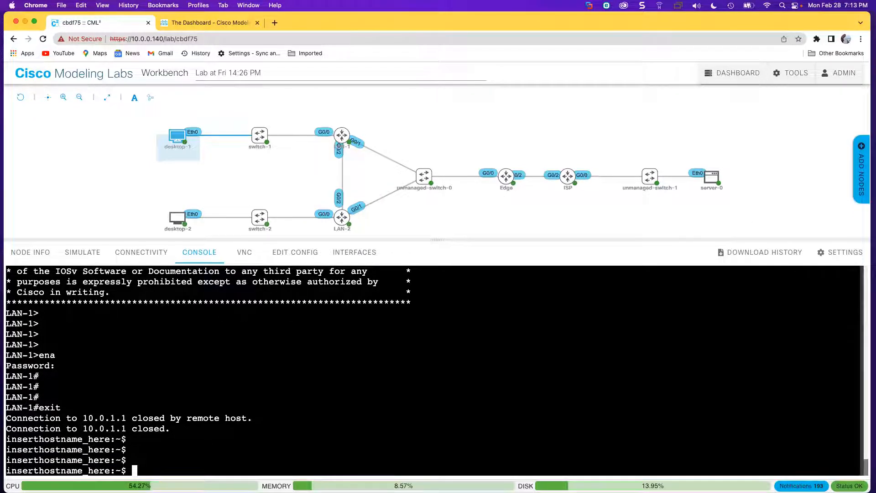
mouse_move(342, 134)
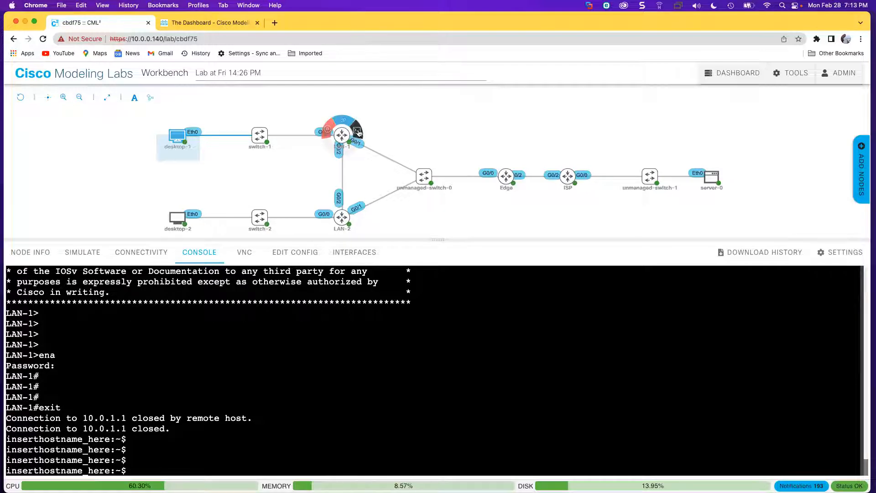
In LAN-1's console, leave config mode with end and save with copy run start.
left_click(359, 133)
type("copy ru")
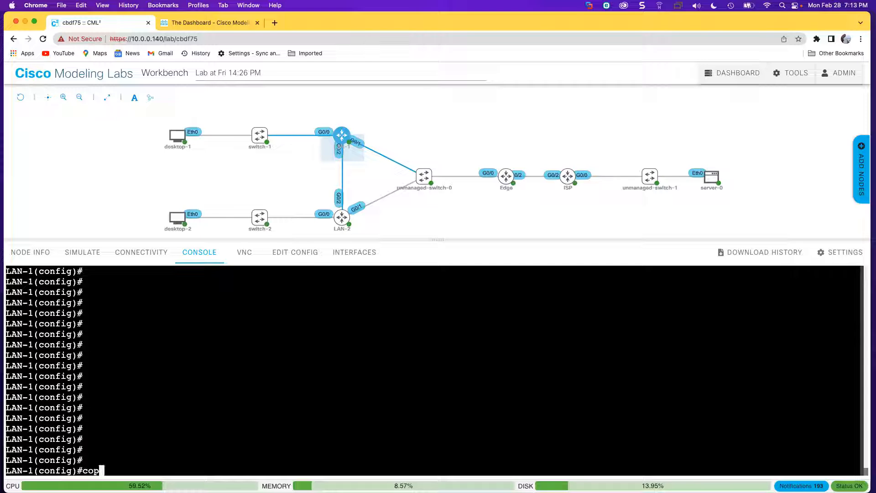
type("n start")
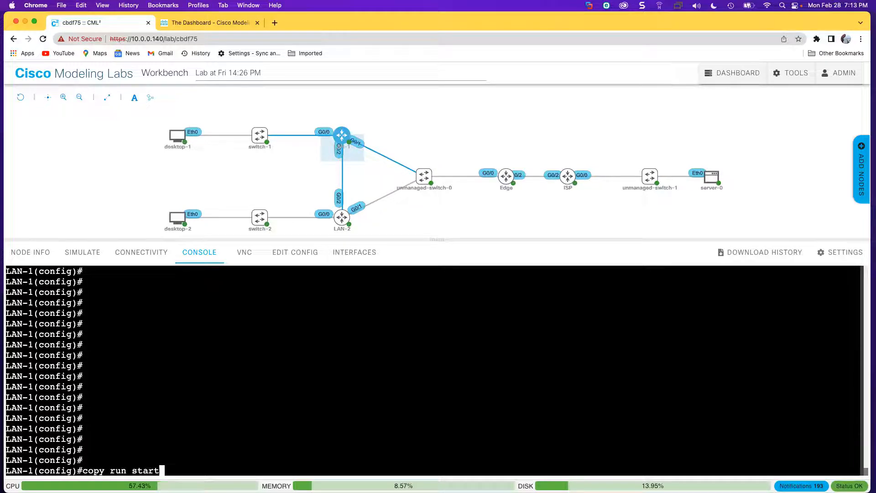
key("Return")
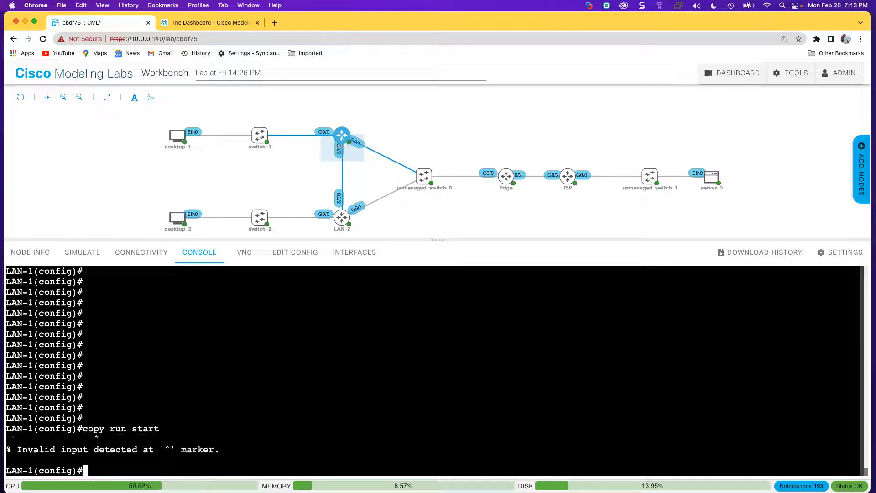
type("end")
key("Return")
type("cop")
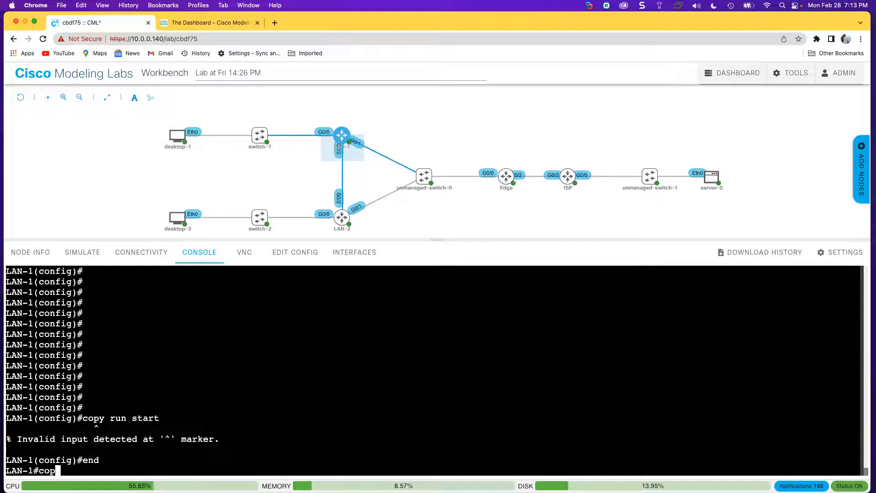
type("y run start")
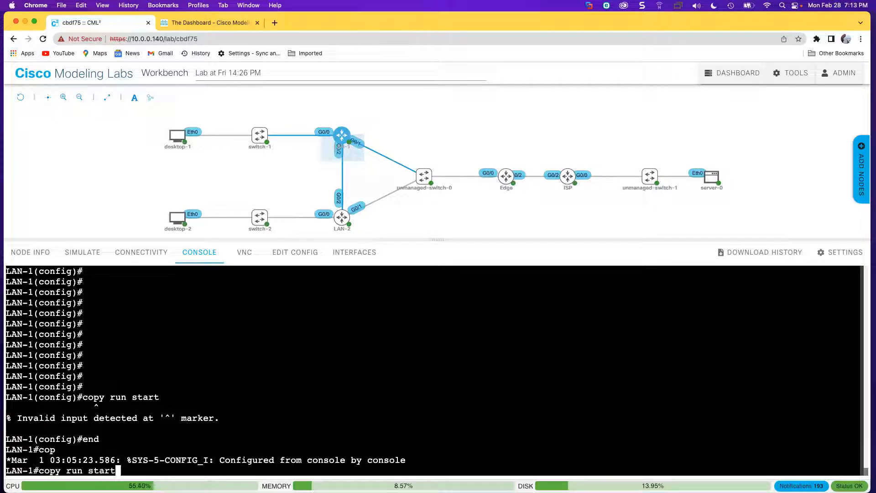
key("Return")
key("Return")
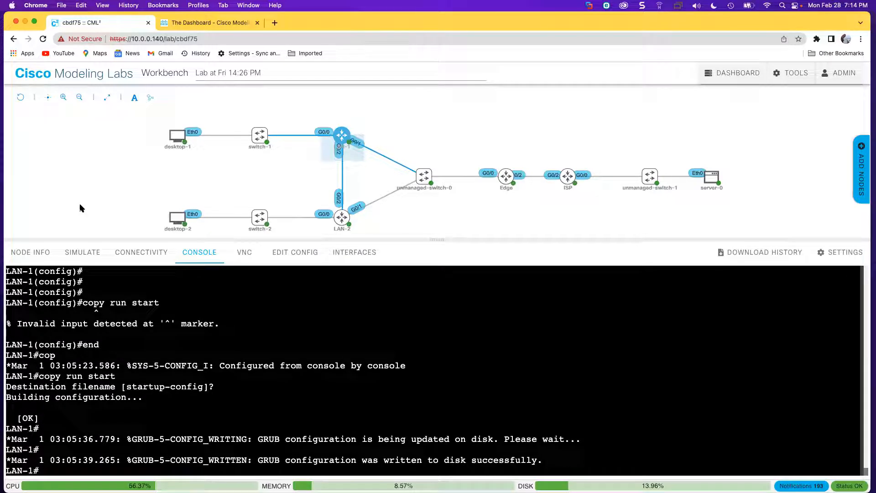
Inspect LAN-1's node details and the link between LAN-1 and switch-1.
left_click(23, 256)
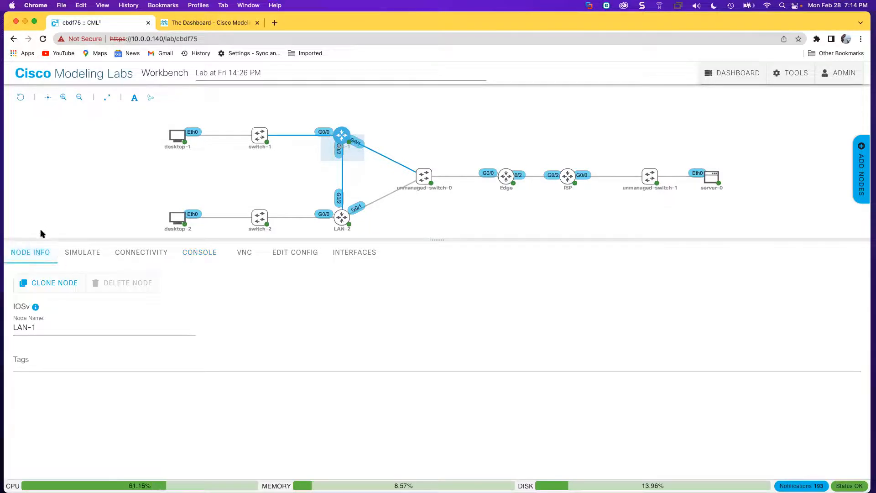
left_click(440, 210)
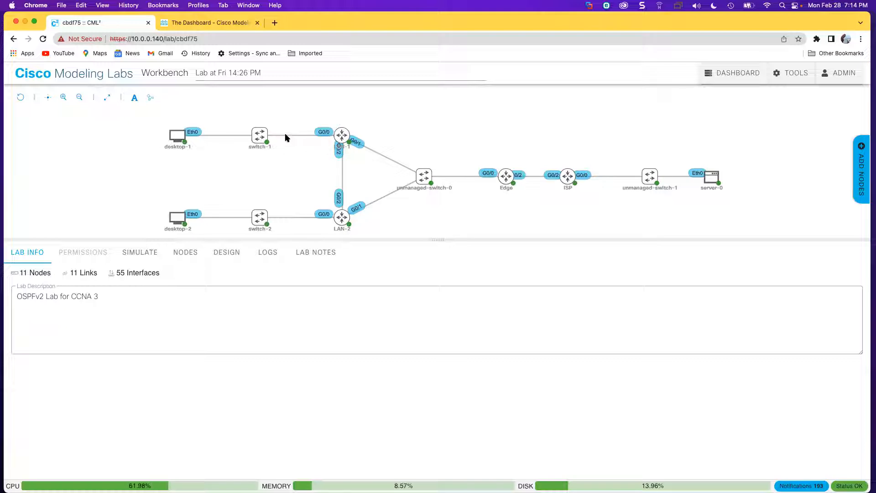
left_click(288, 139)
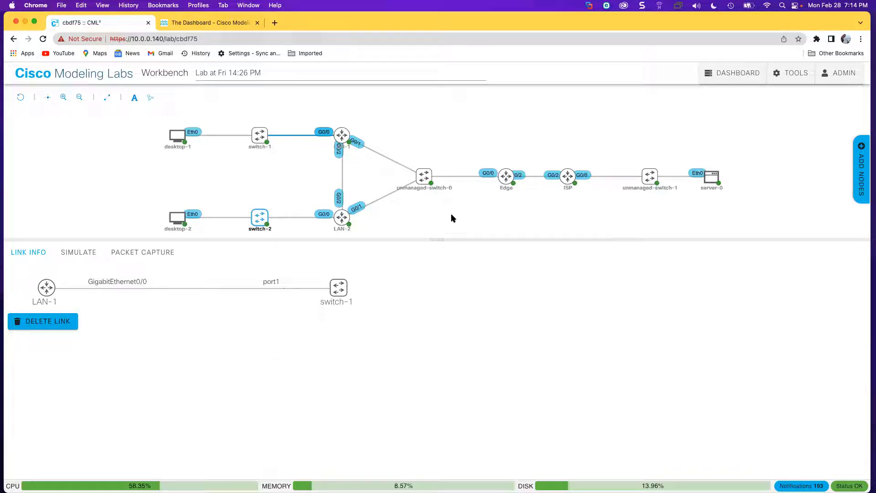
left_click(24, 251)
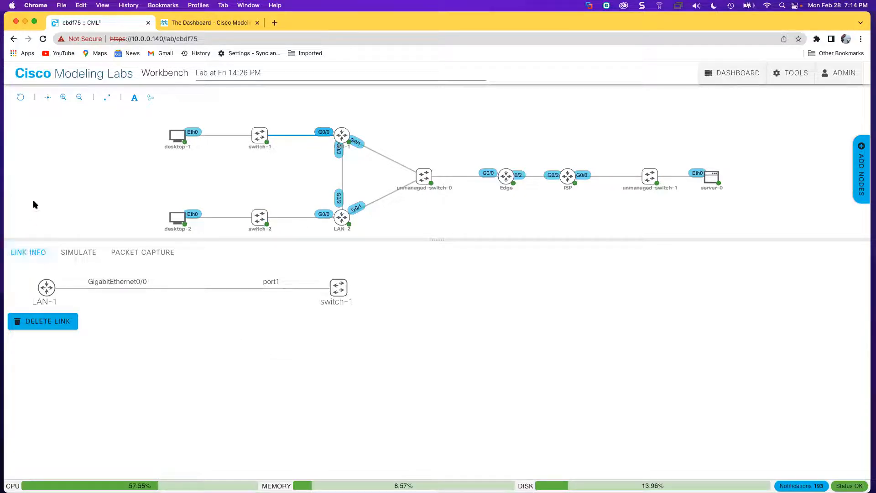
left_click(275, 169)
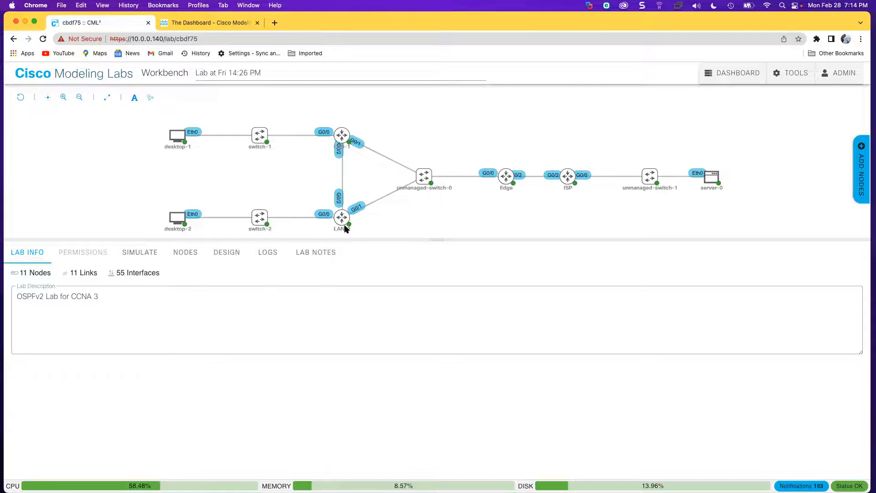
List all lab nodes and check that LAN-1, LAN-2, Edge, ISP and the rest are booted.
left_click(194, 256)
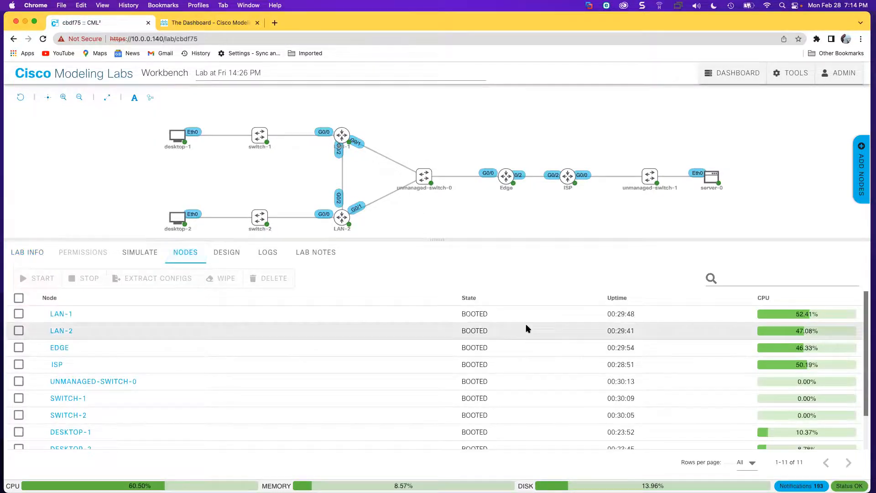
scroll(527, 329, "down", 1)
scroll(527, 328, "down", 1)
scroll(529, 328, "up", 3)
scroll(530, 330, "down", 3)
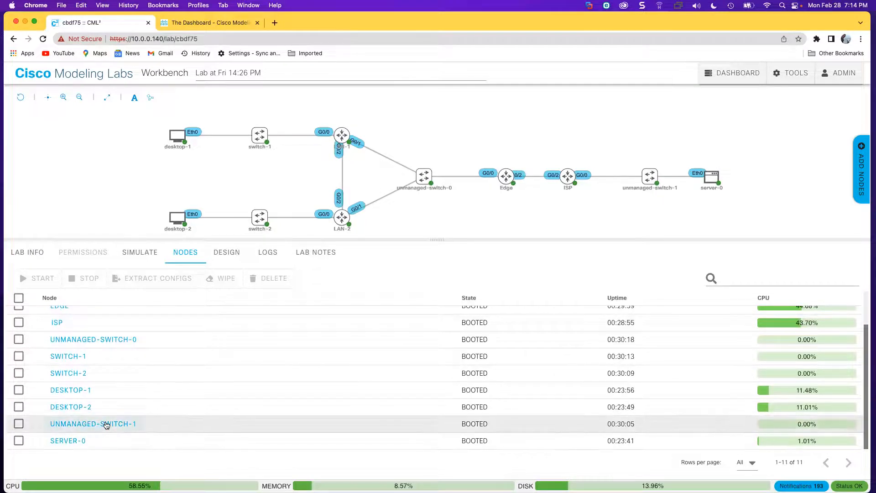
scroll(147, 353, "up", 3)
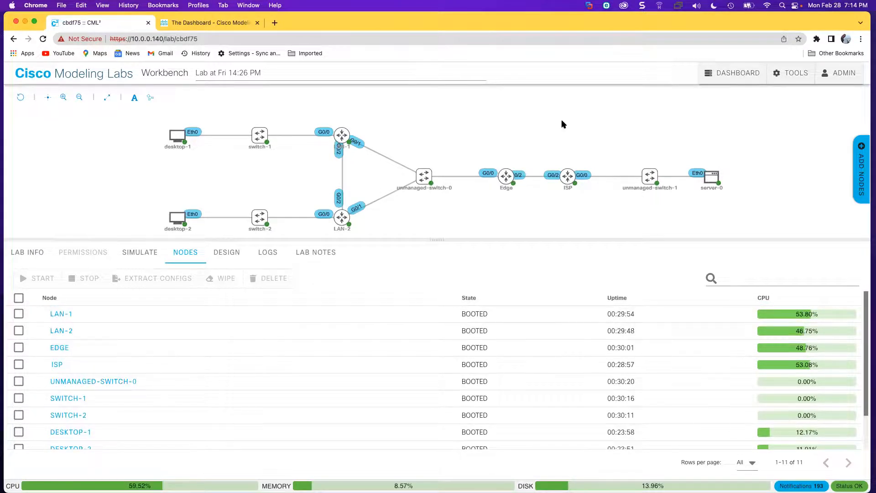
Switch the dashboard to list view and reopen the 'Lab at Fri 14:26 PM' OSPFv2 workbench.
left_click(733, 77)
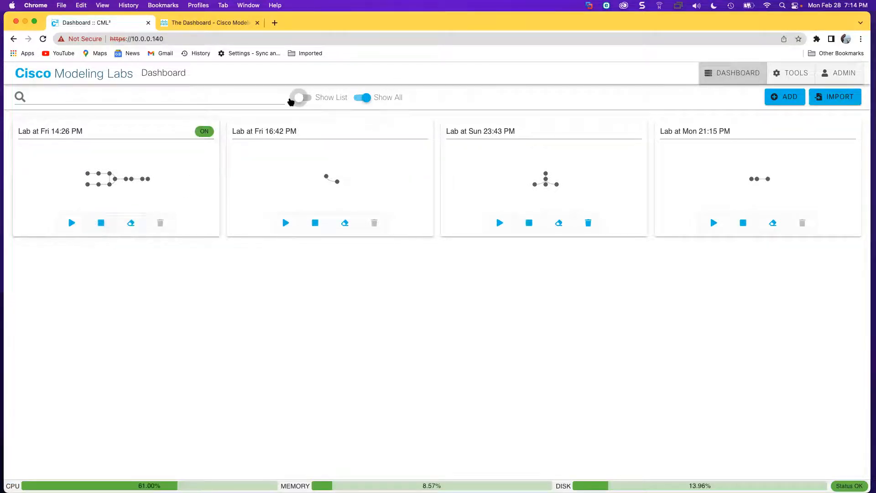
left_click(305, 98)
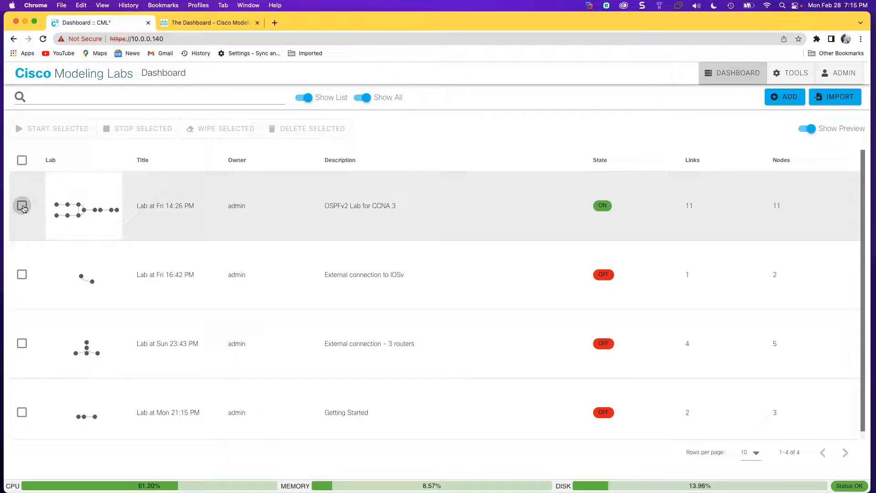
left_click(23, 208)
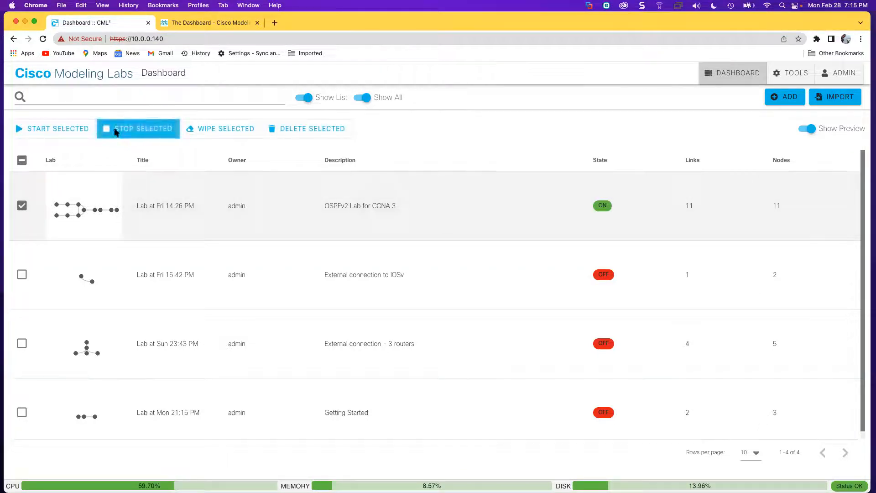
left_click(22, 209)
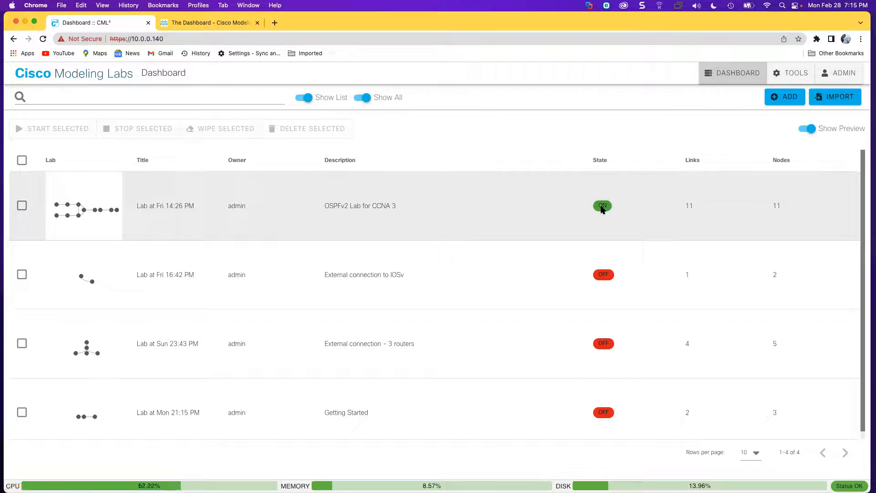
left_click(78, 190)
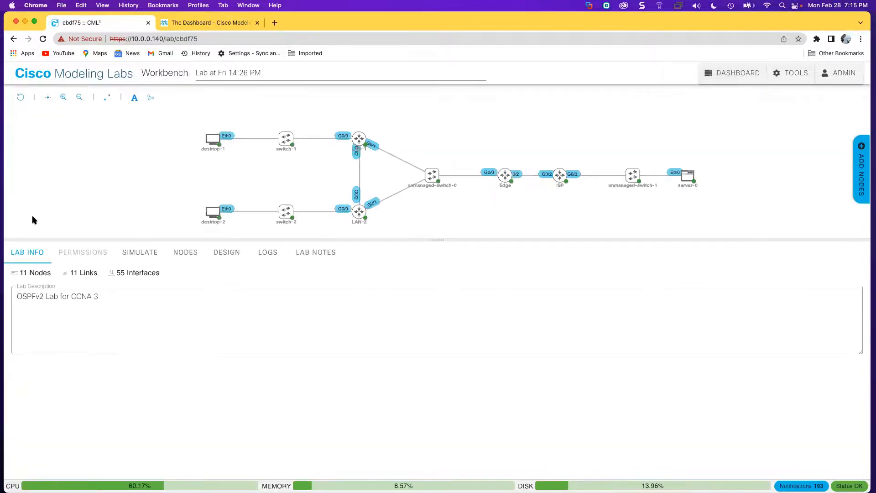
Select all eleven lab nodes, showing all rows per page so SERVER-0 is included.
left_click(184, 257)
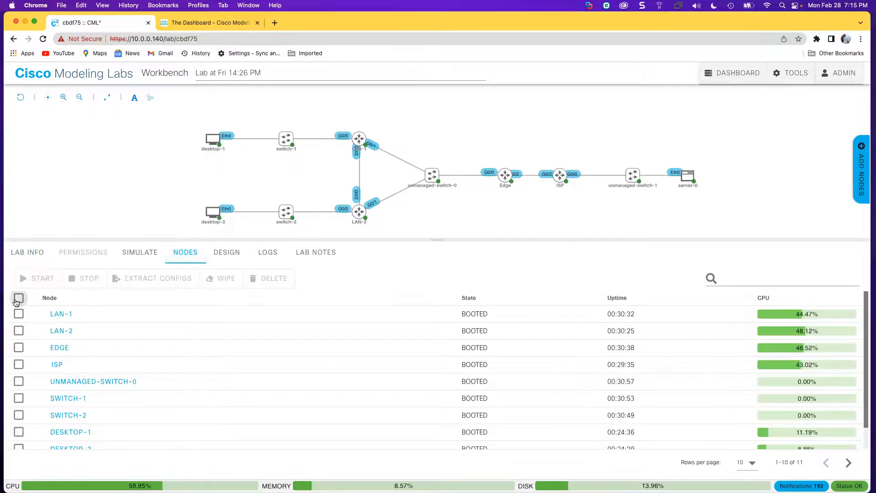
left_click(18, 299)
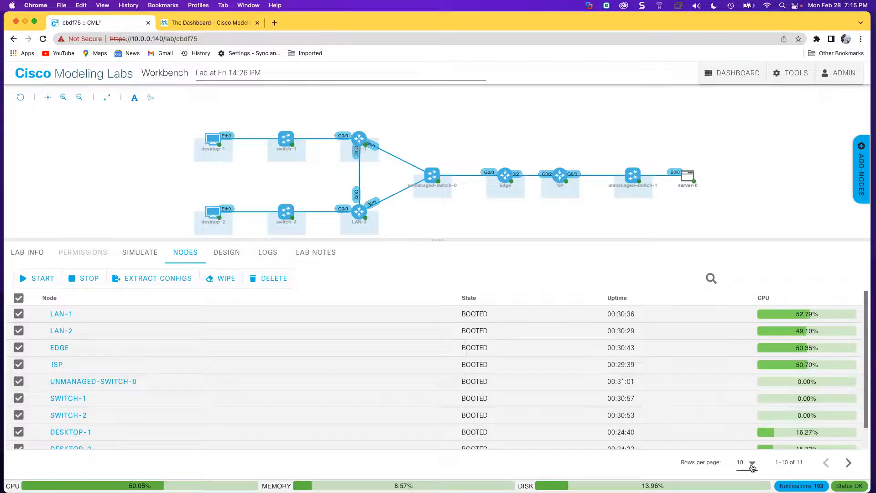
left_click(691, 192)
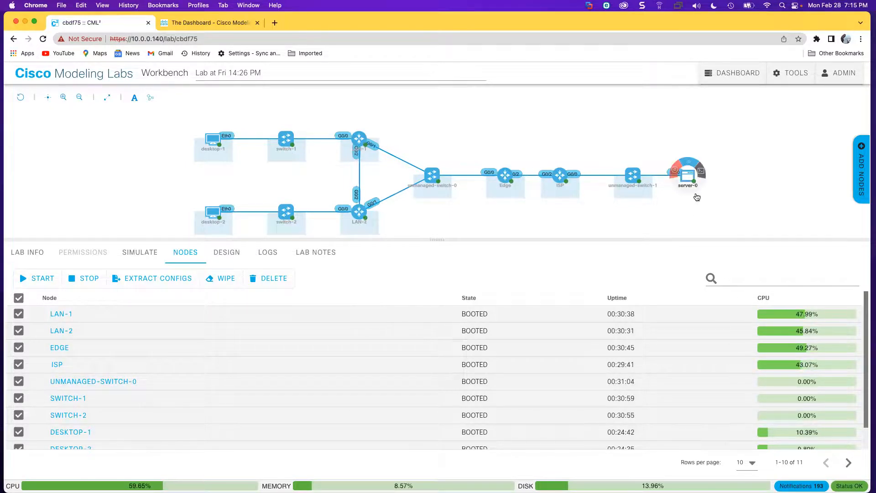
left_click(754, 466)
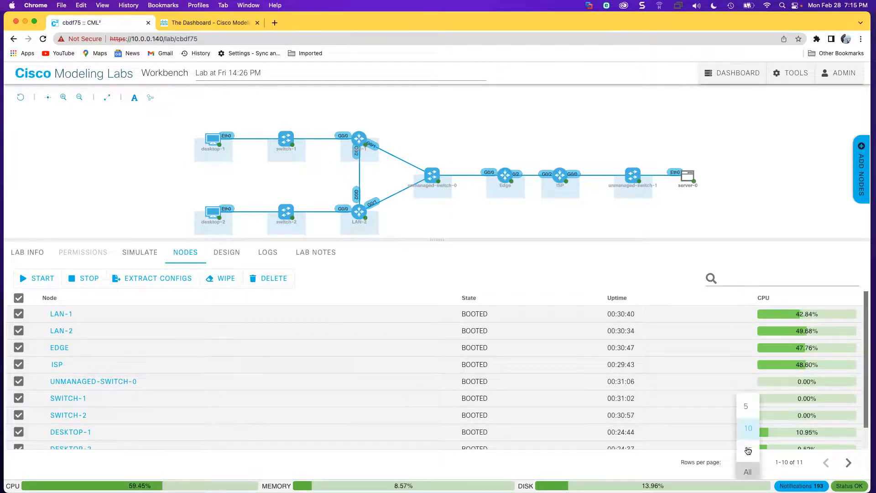
left_click(747, 471)
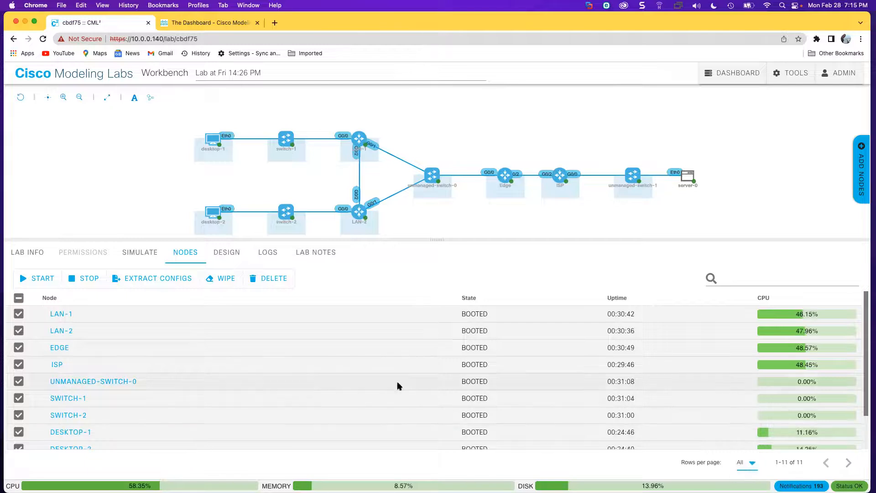
scroll(29, 375, "down", 2)
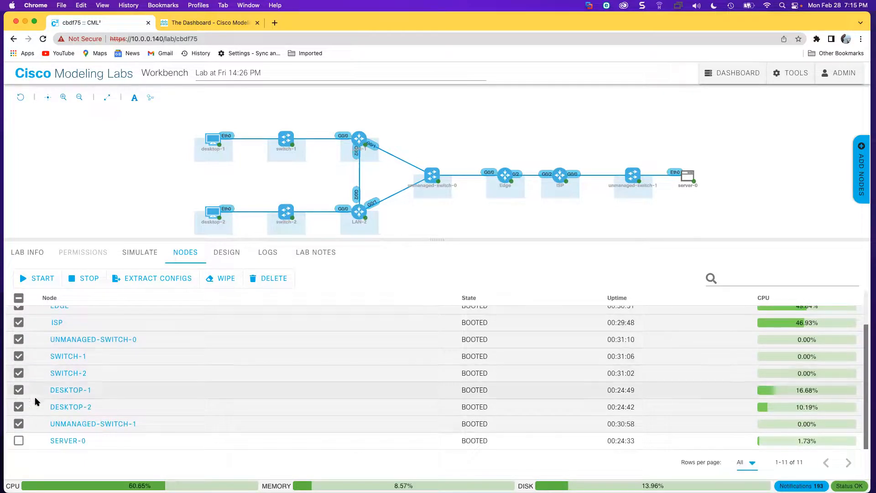
left_click(19, 441)
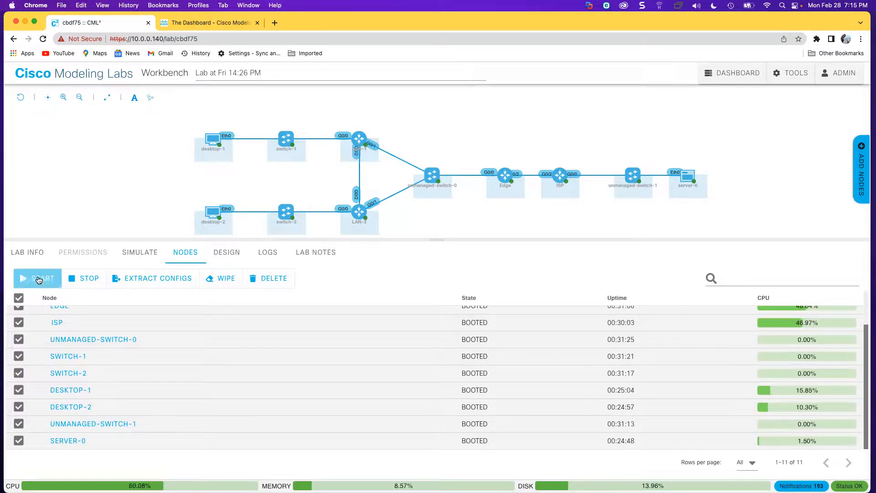
Stop the selected nodes and return to the dashboard, where the lab shows OFF.
left_click(88, 282)
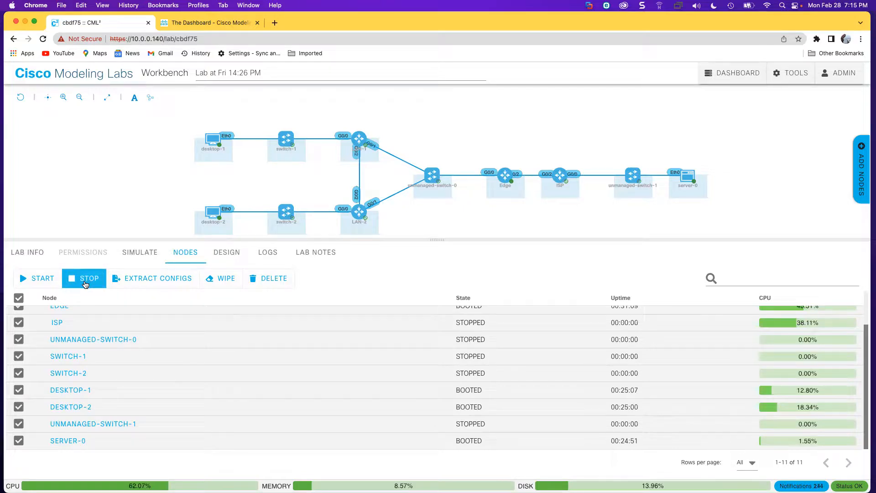
left_click(454, 120)
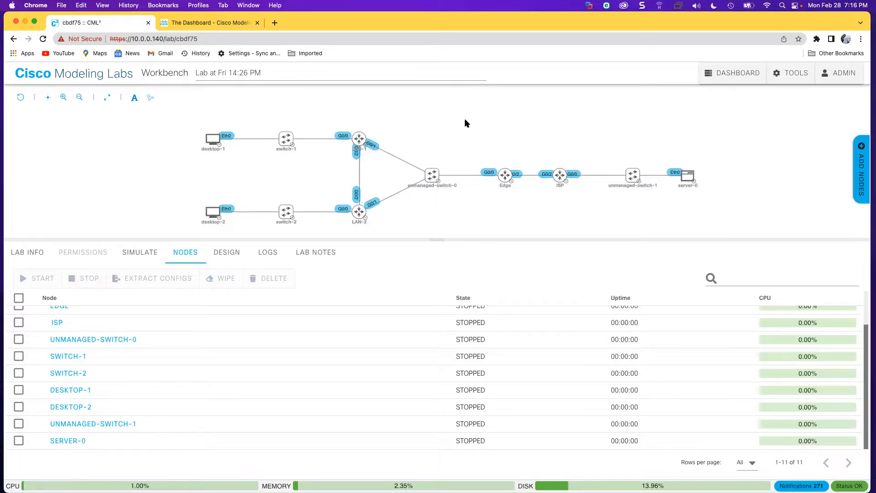
left_click(736, 75)
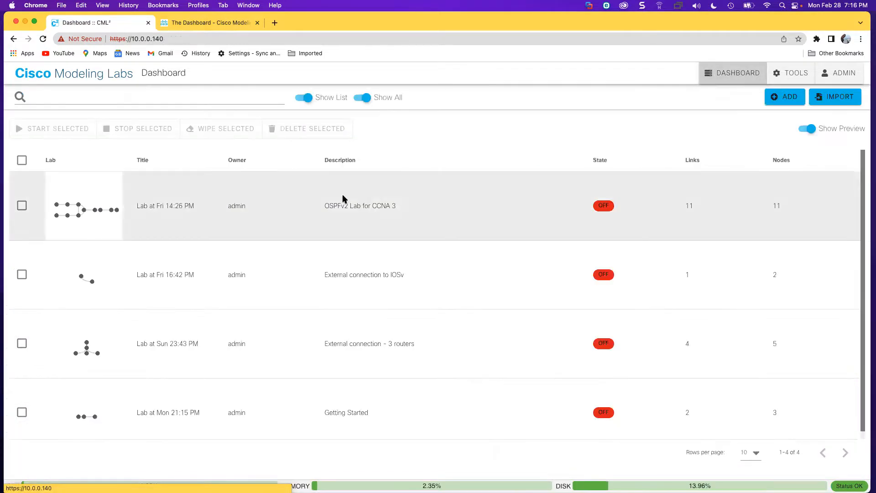